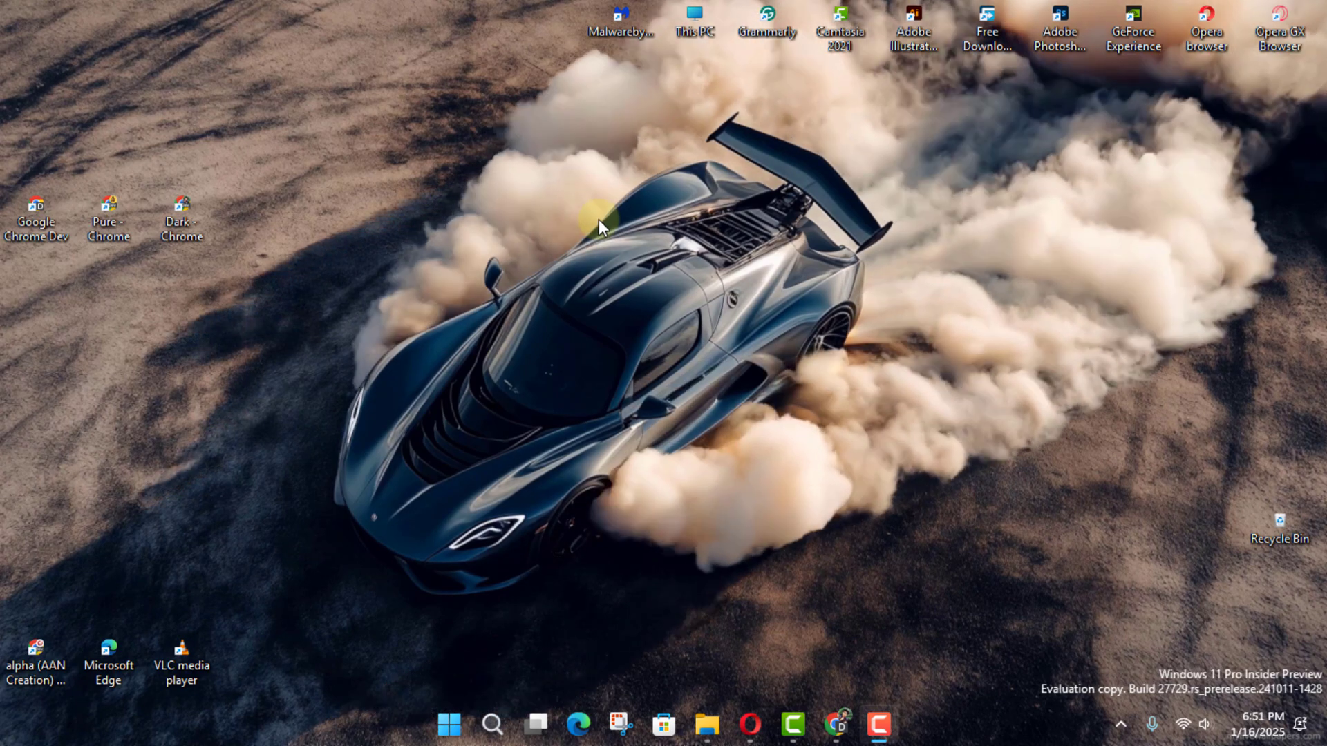
Open Settings with Win+I, reopen it from the Start pinned tile, then minimize it
key(super+i)
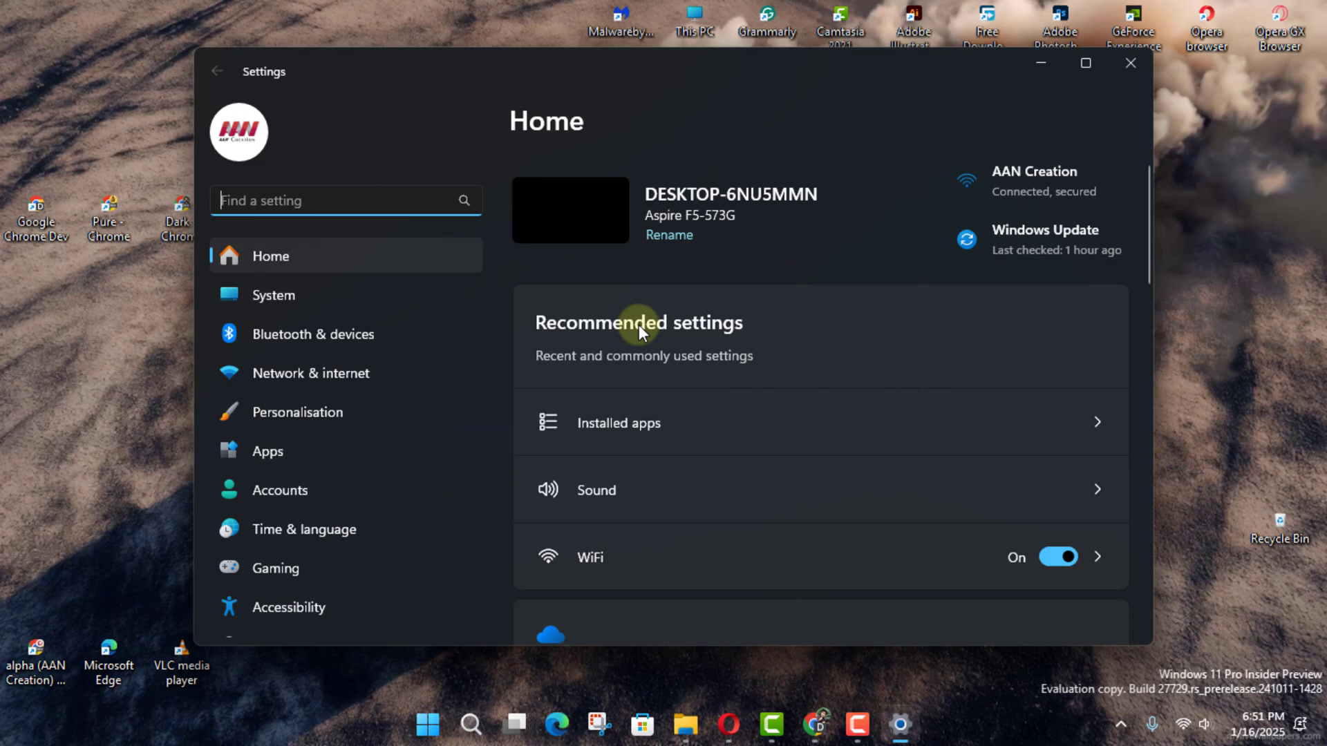
click(1137, 65)
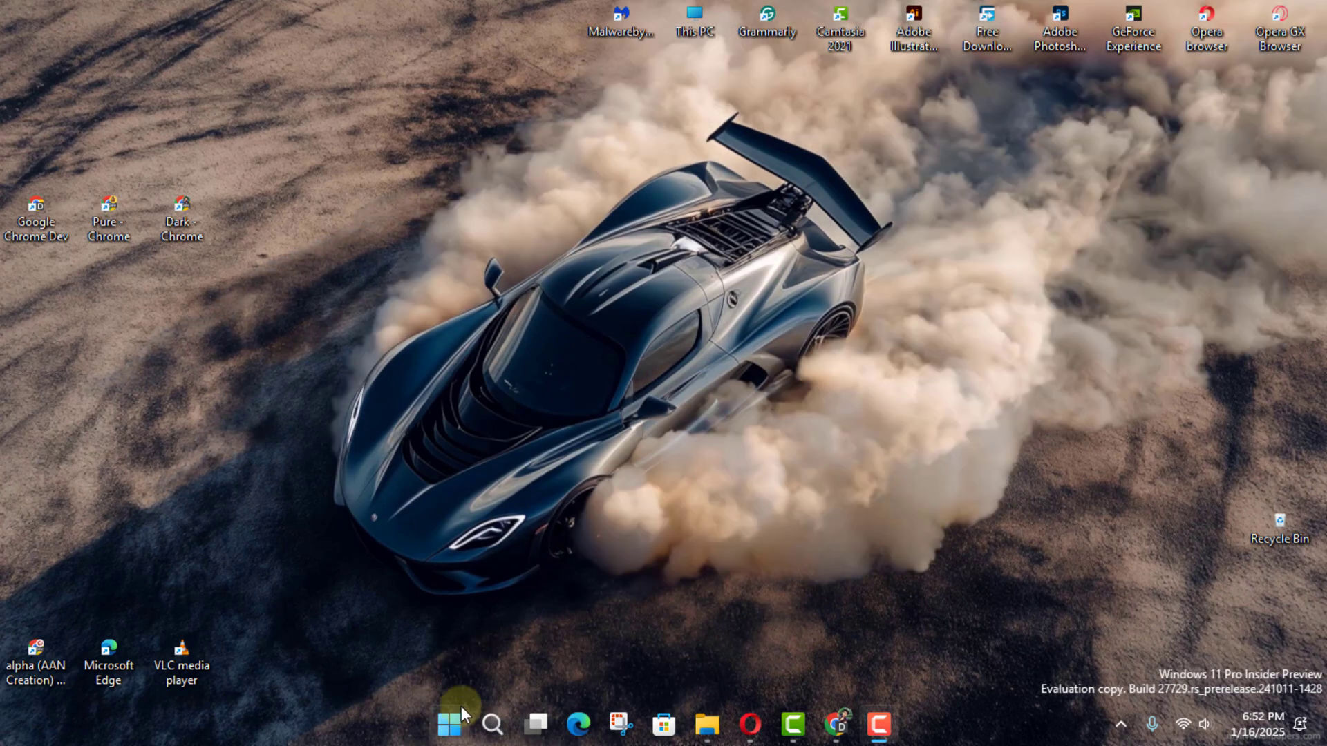
click(449, 722)
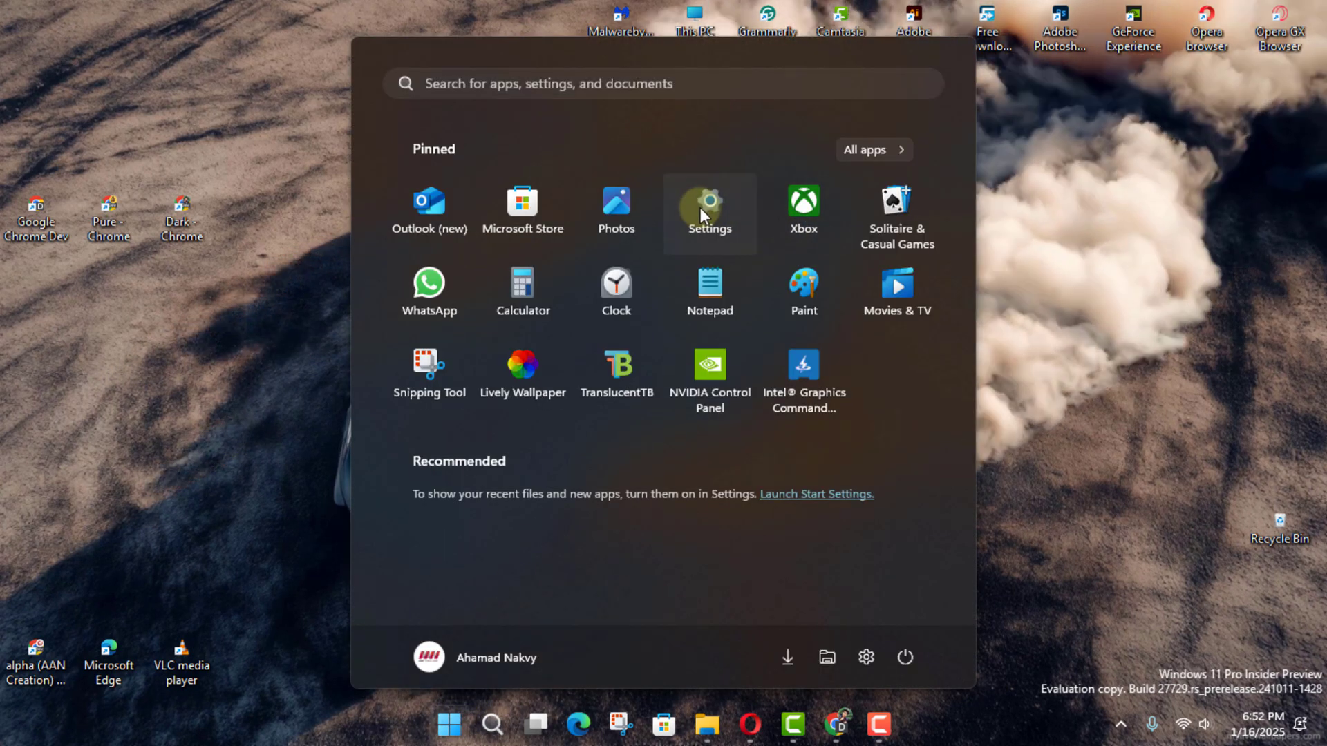
click(699, 207)
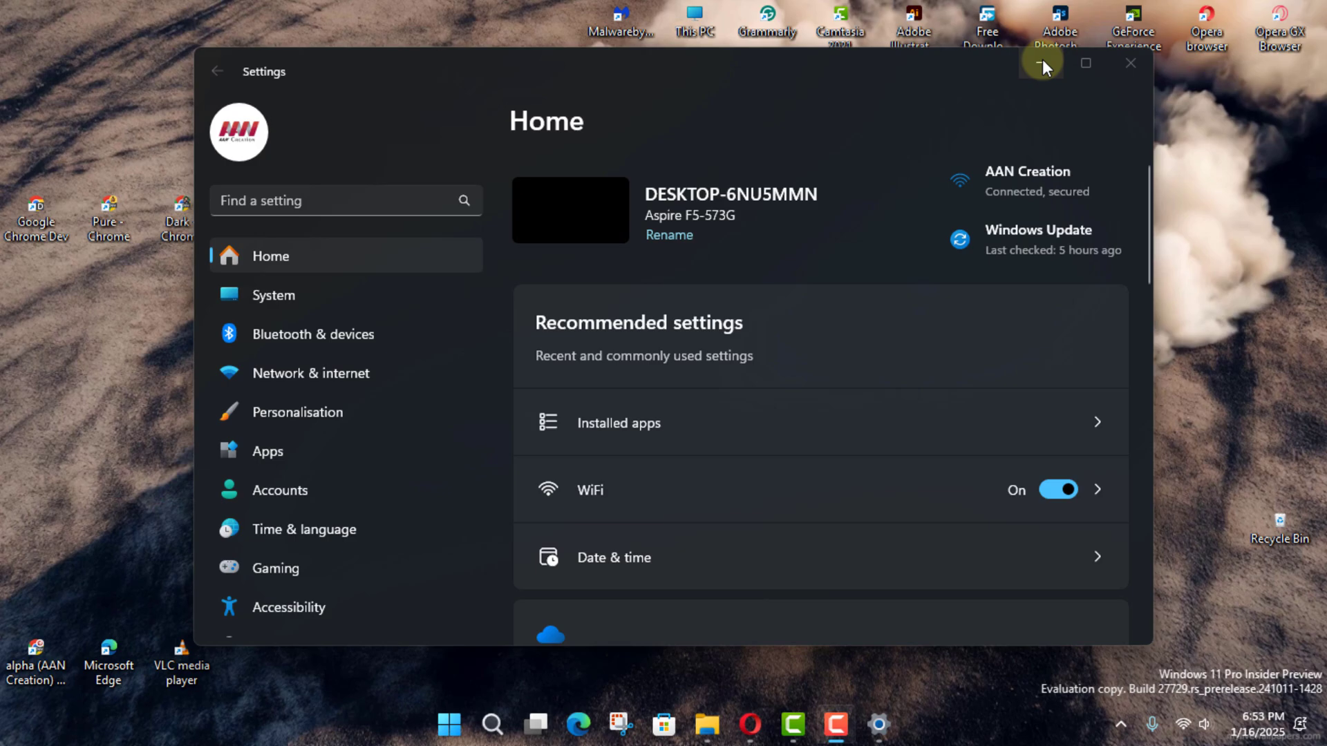
click(1039, 64)
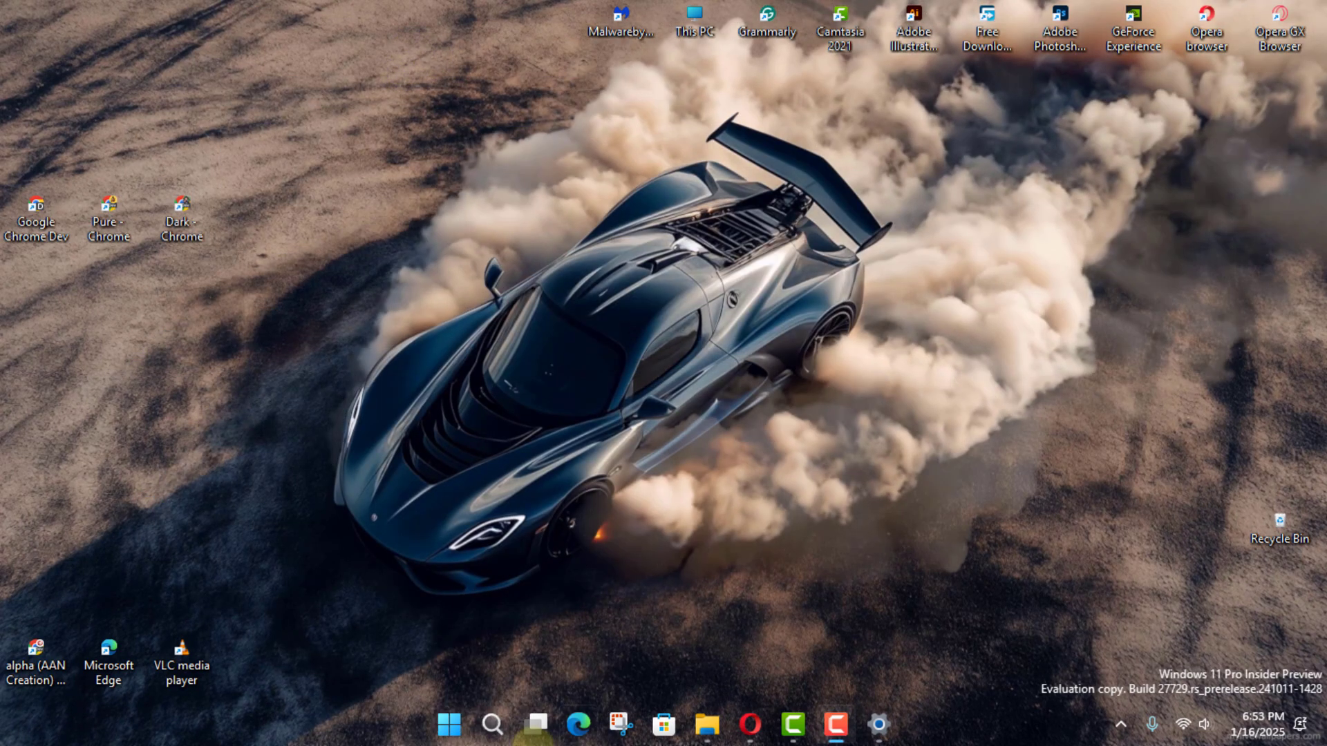
Search 'Settings' in Windows Search, open the best match, then close it
click(492, 723)
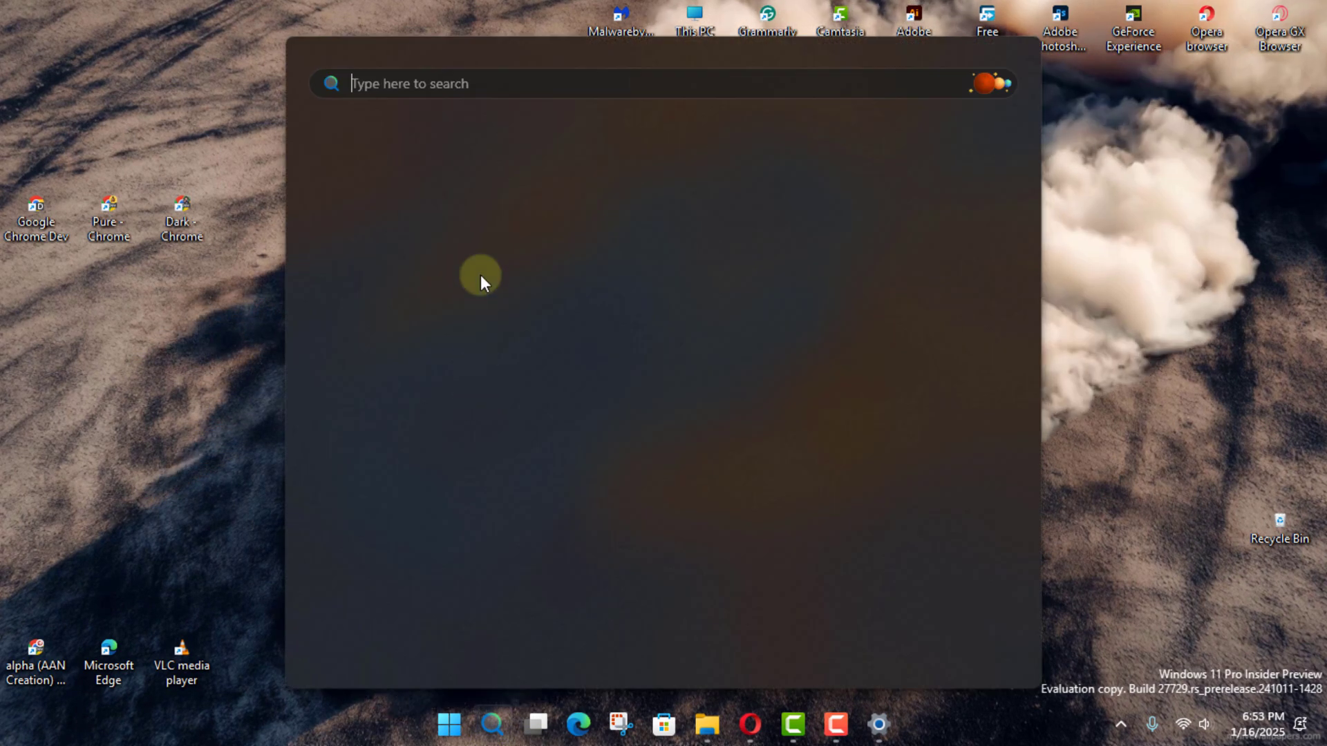
text(Settings)
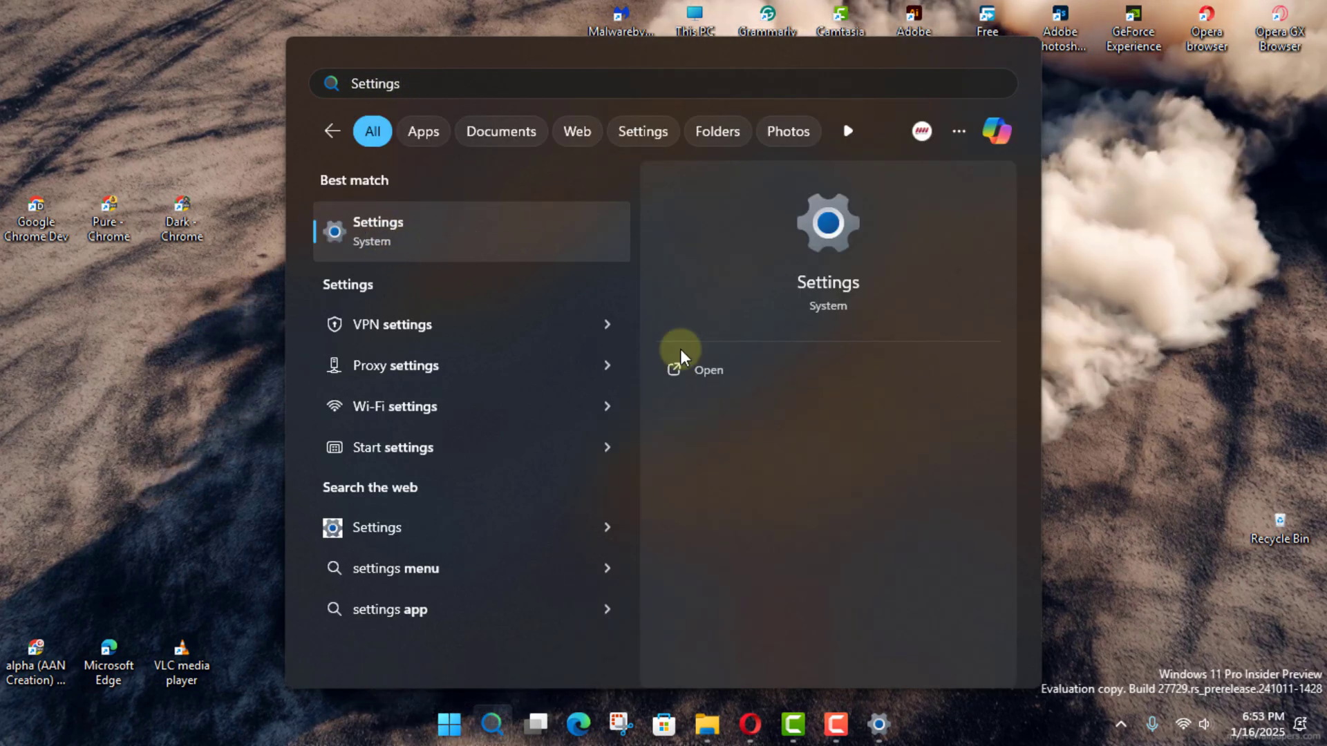
click(707, 371)
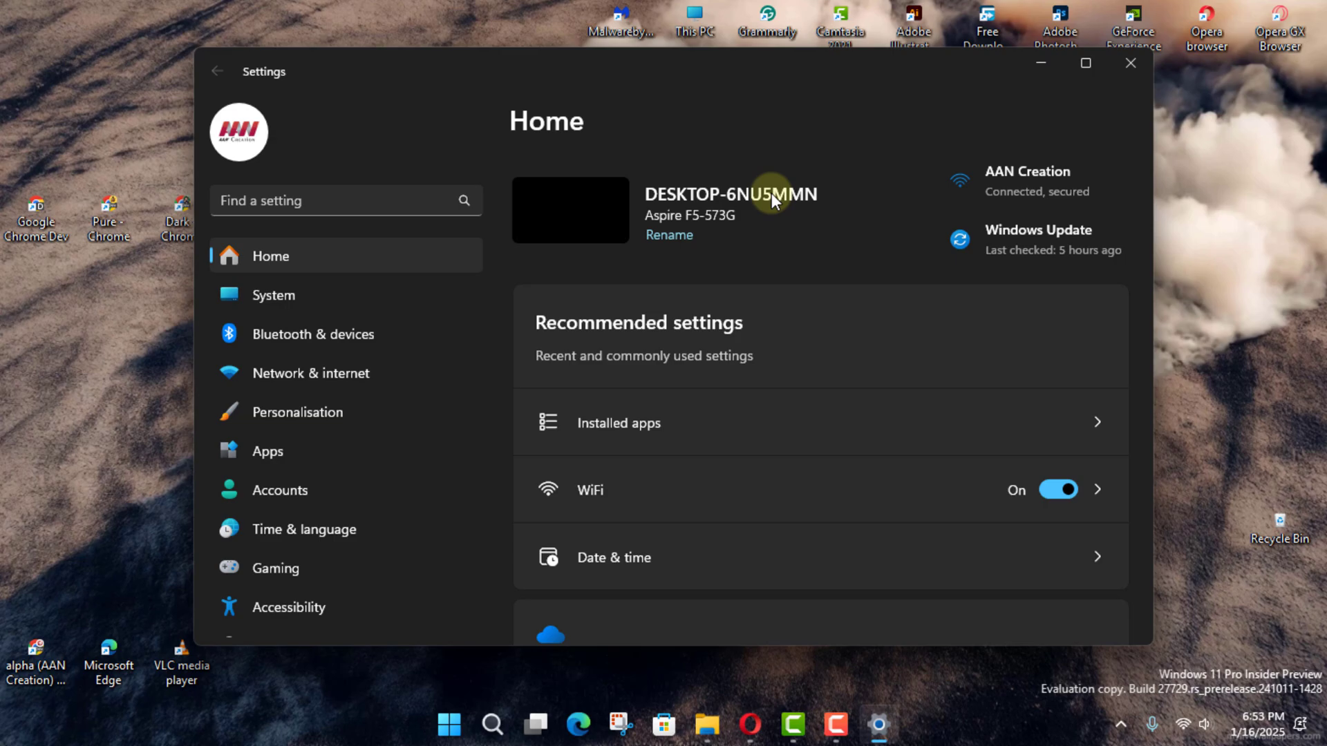
scroll(671, 570, down, 3)
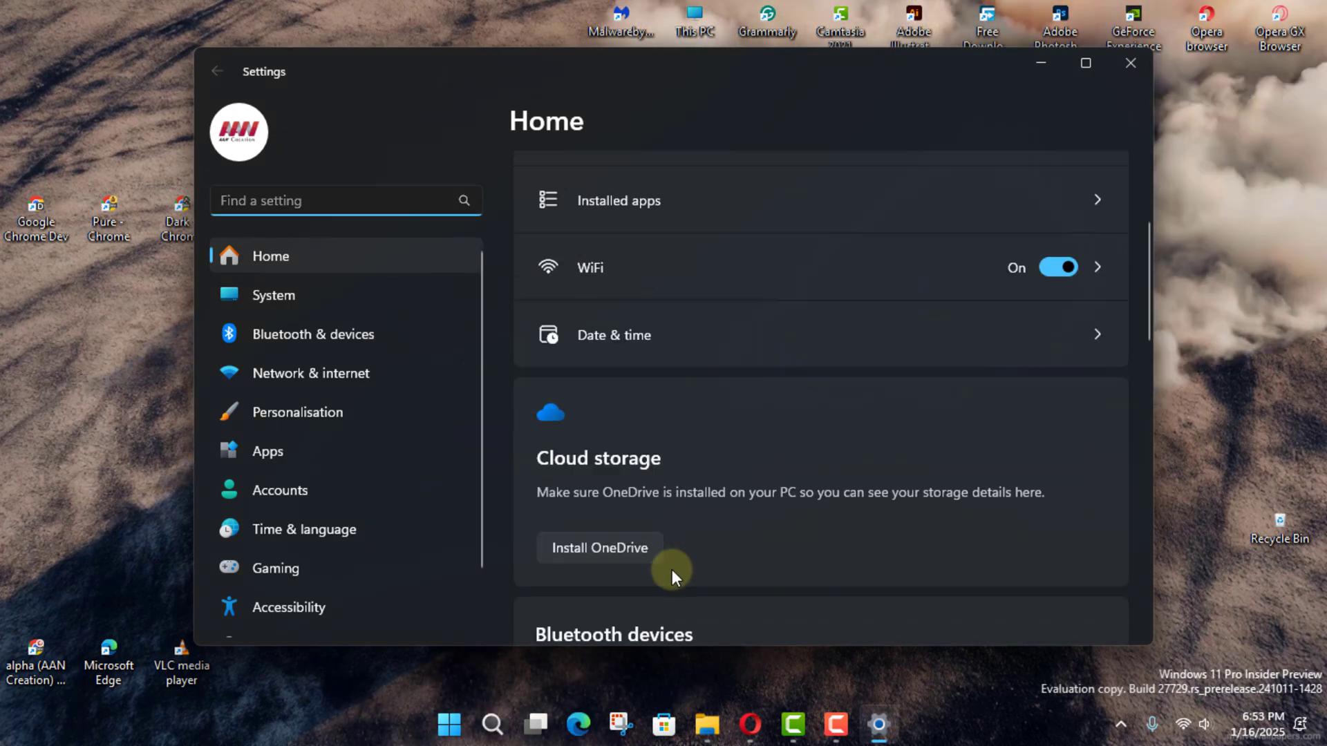
scroll(672, 568, up, 3)
click(1132, 67)
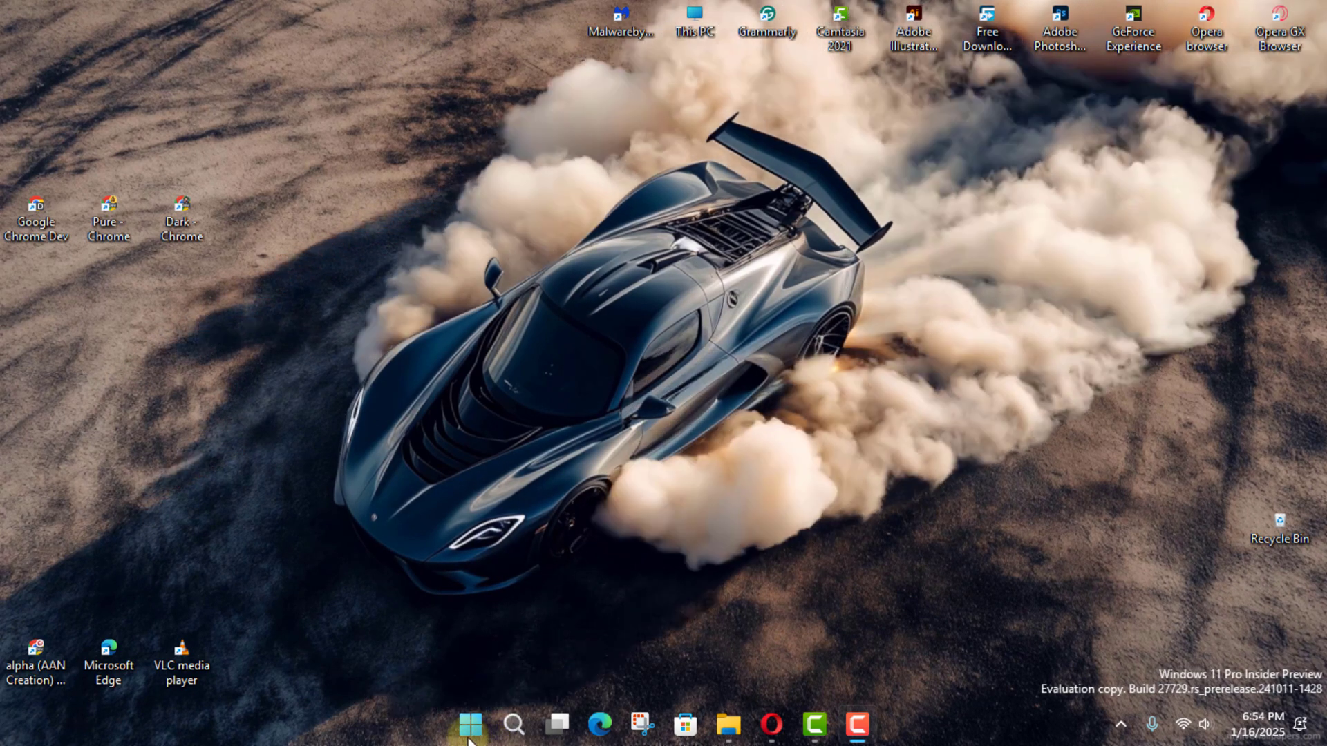
right_click(468, 739)
right_click(468, 740)
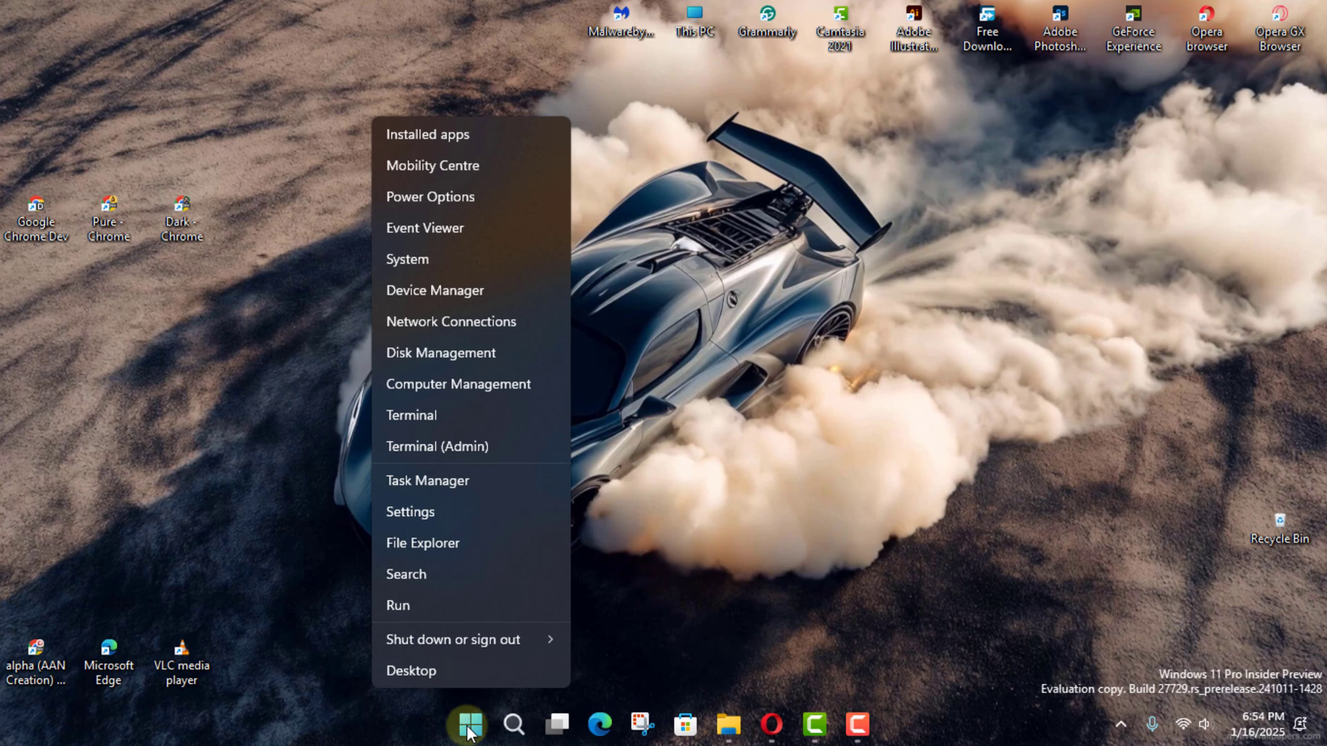
click(433, 515)
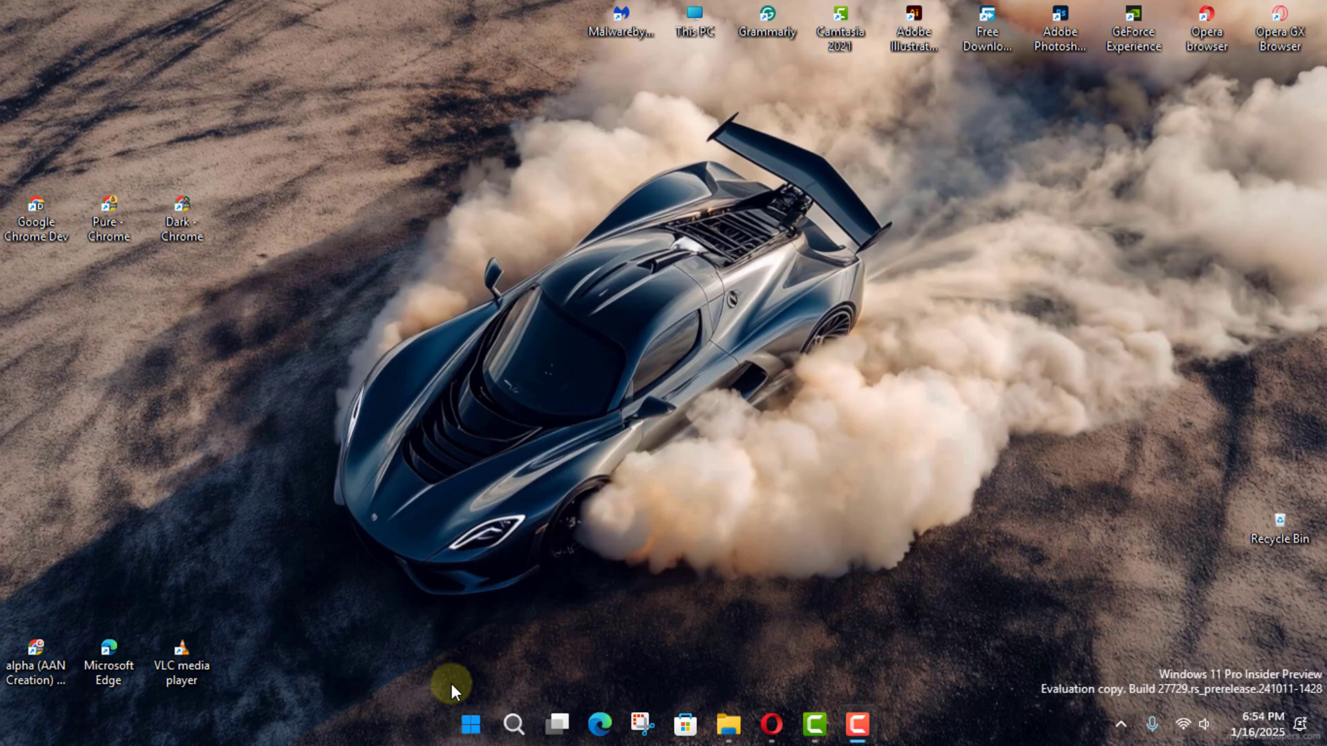
key(super+x)
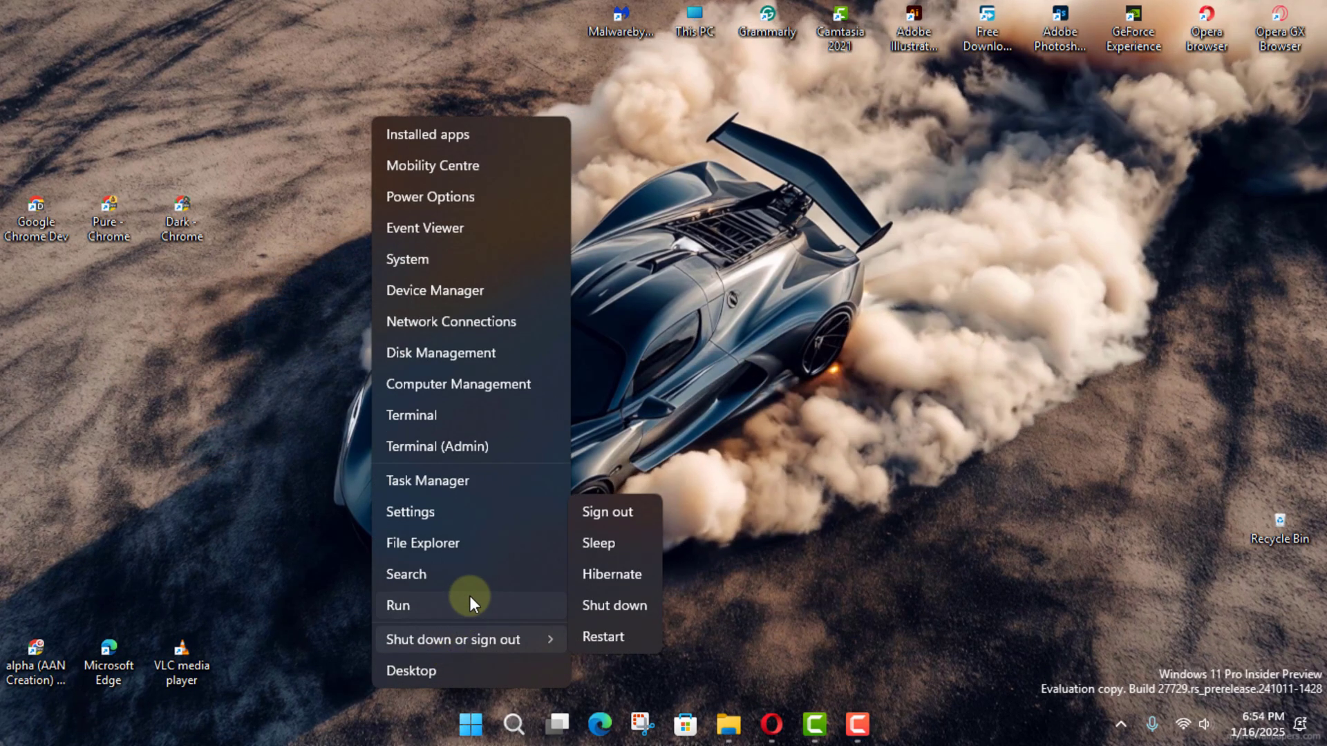
click(469, 598)
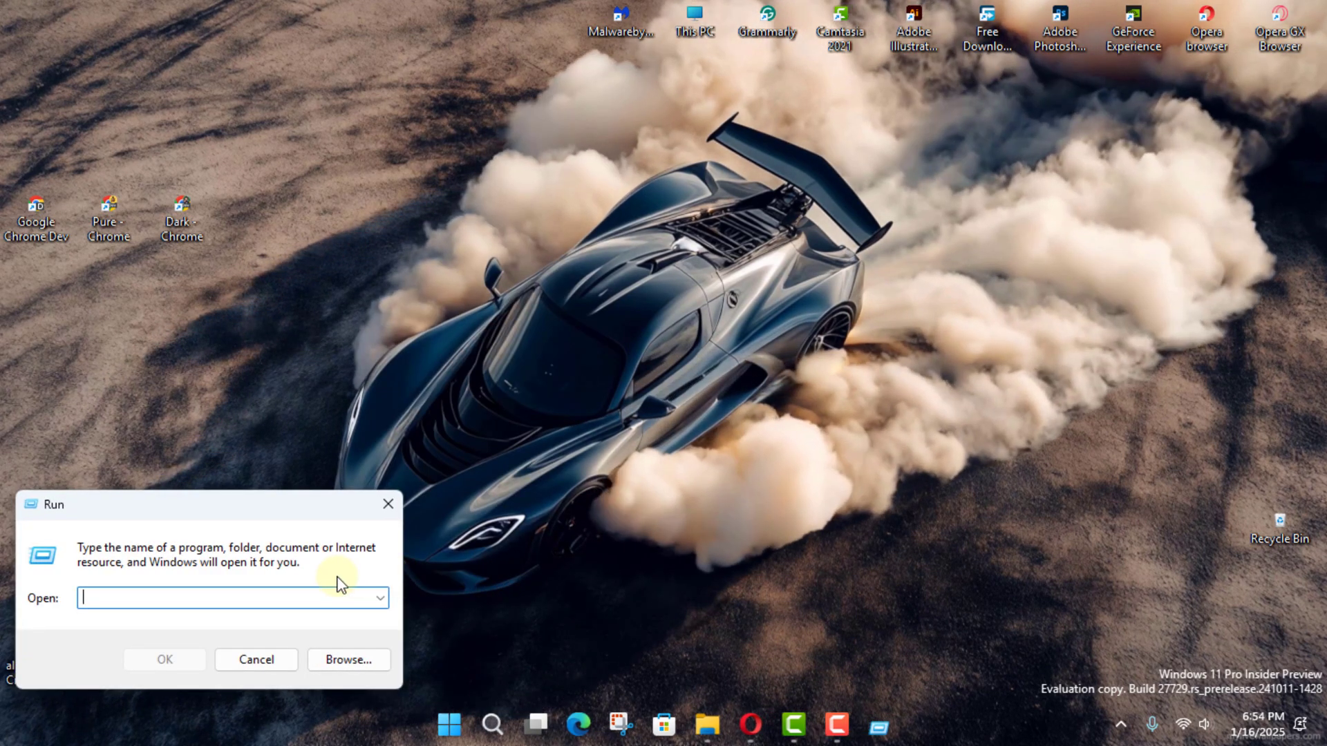
mouse_move(240, 502)
mouse_down()
mouse_move(658, 346)
mouse_move(610, 308)
mouse_up()
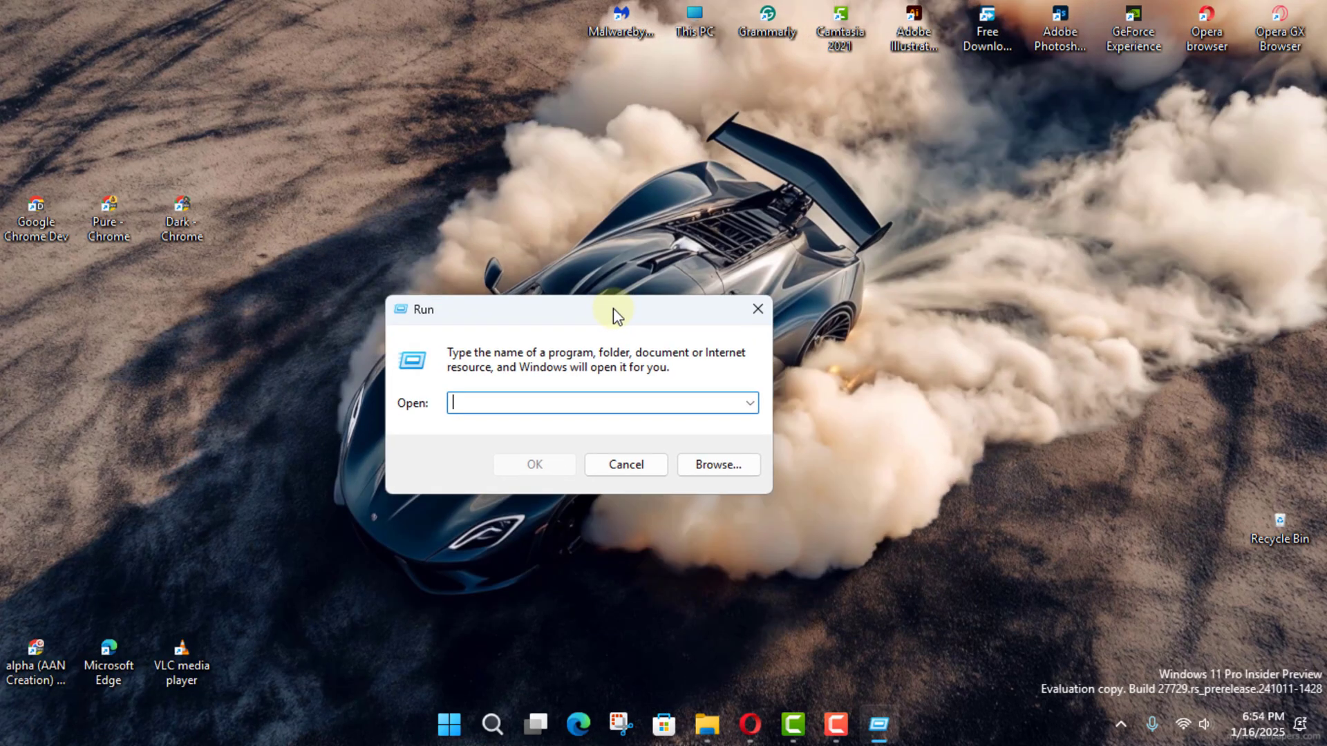
text(ms-settings:)
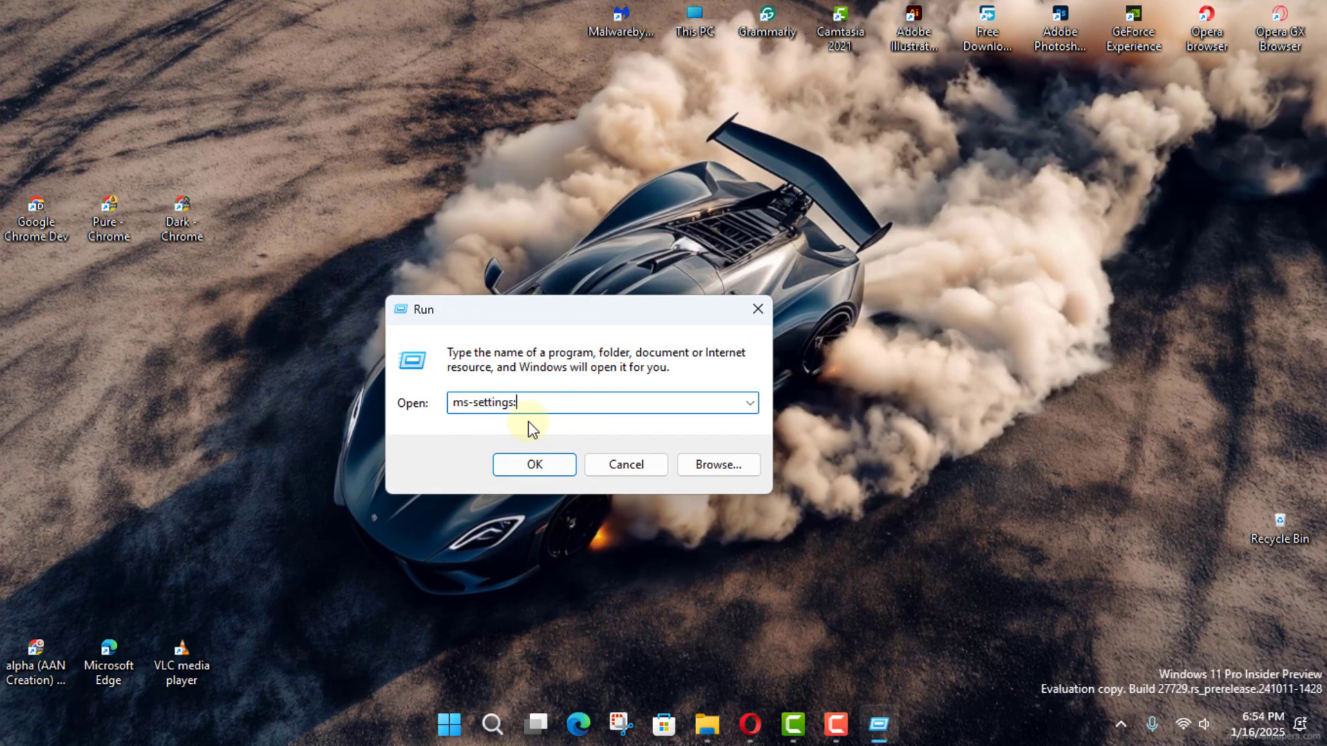
click(532, 467)
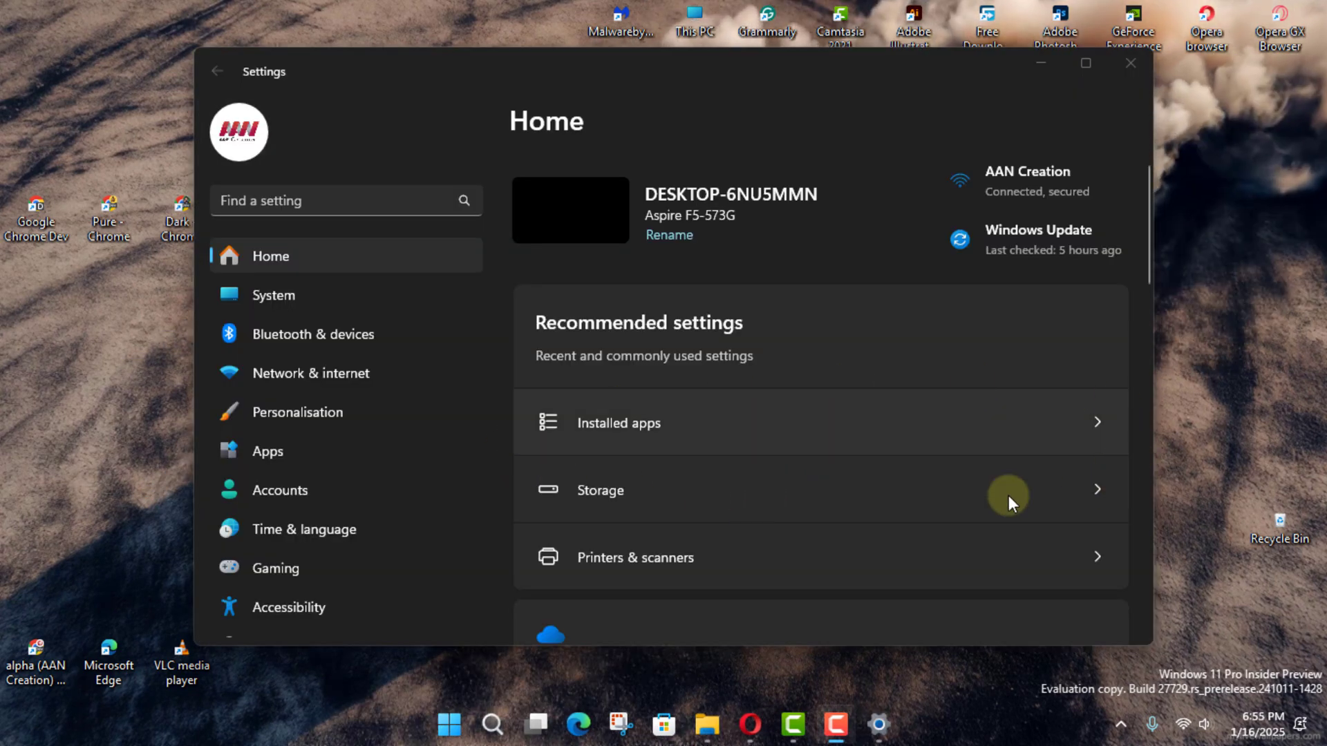
Launch Settings by running 'start ms-settings:' in an administrator Command Prompt, then close the prompt
click(1129, 69)
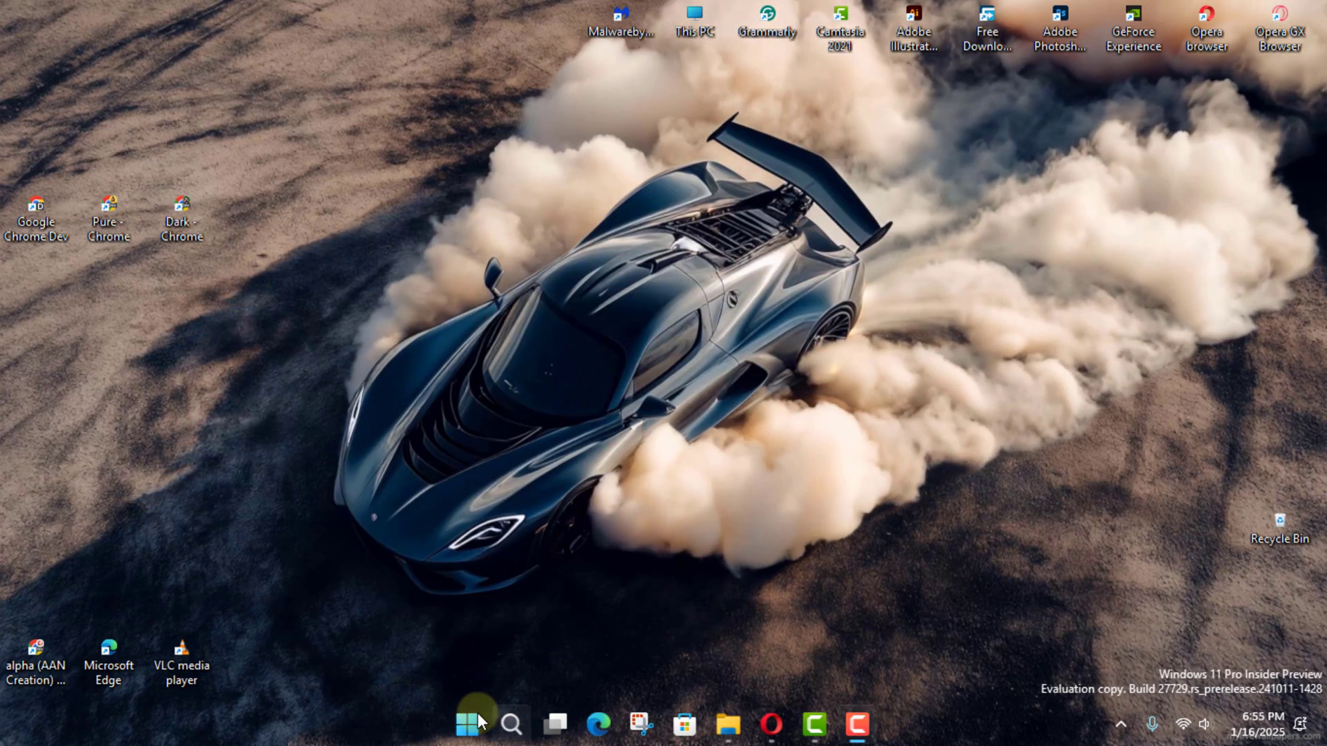
click(511, 726)
text(cmd)
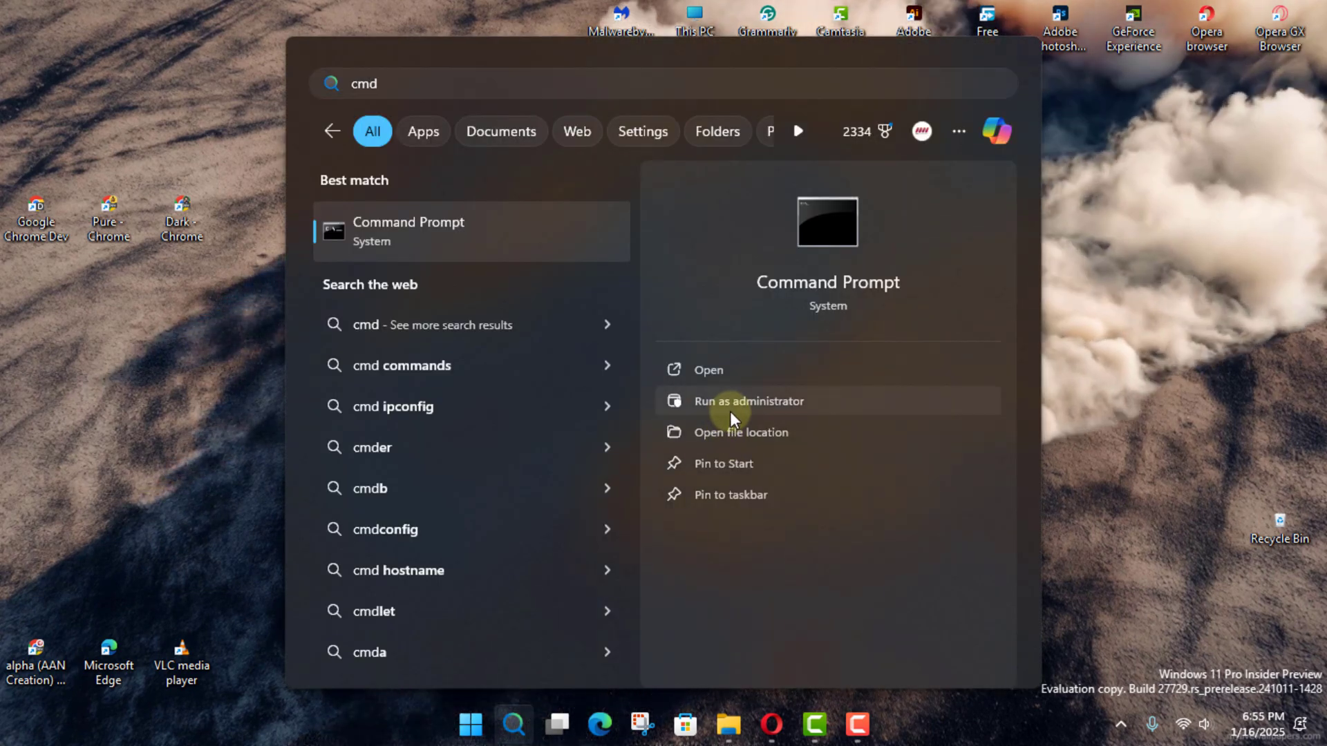
click(729, 410)
text(start ms-settings:)
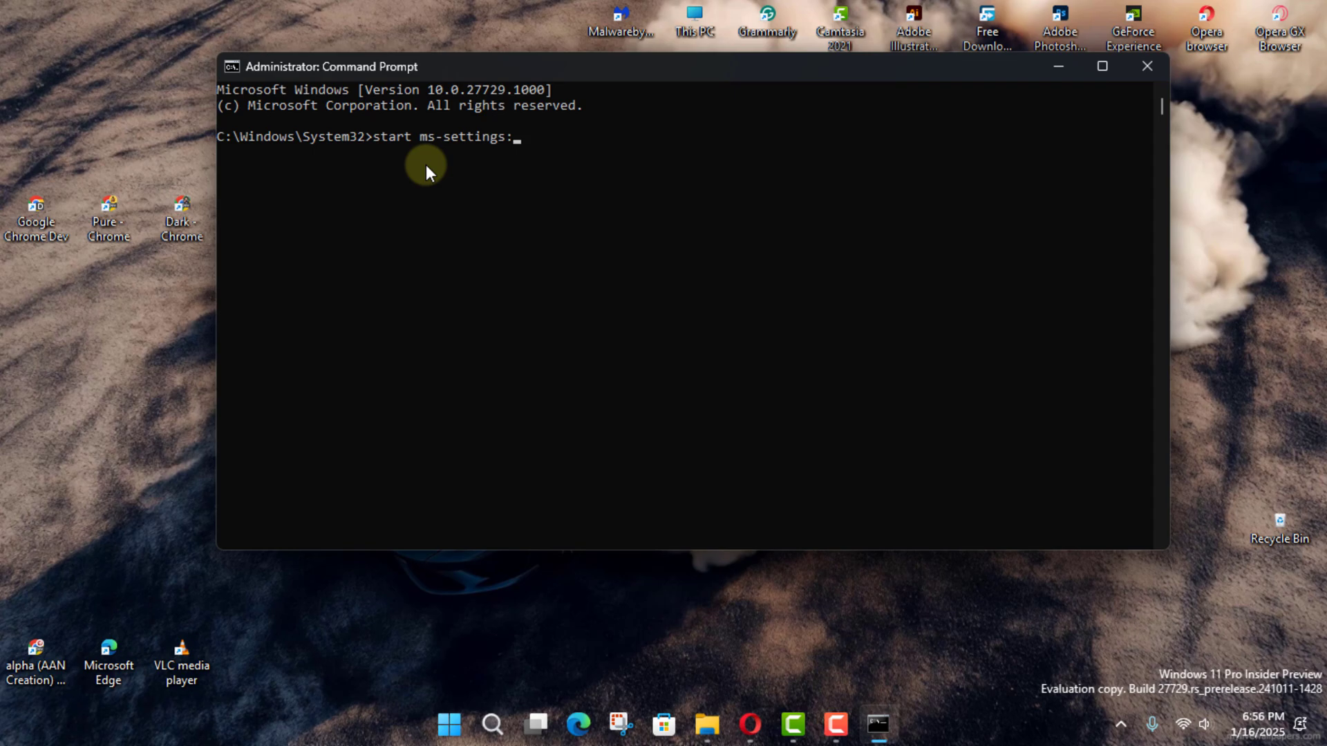
key(Return)
click(1148, 68)
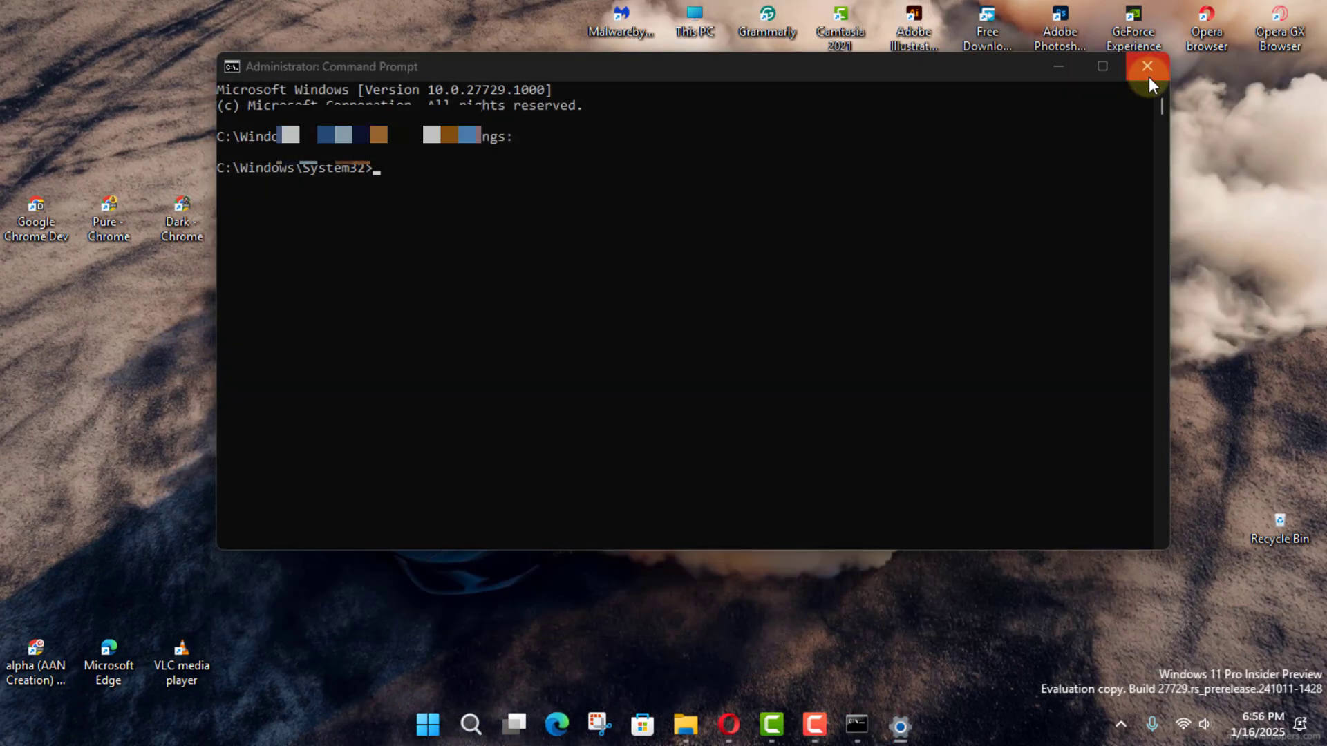
Run Start-Process "ms-settings:" in Windows PowerShell to open Settings, then close both windows
key(super)
text(powershell)
click(691, 368)
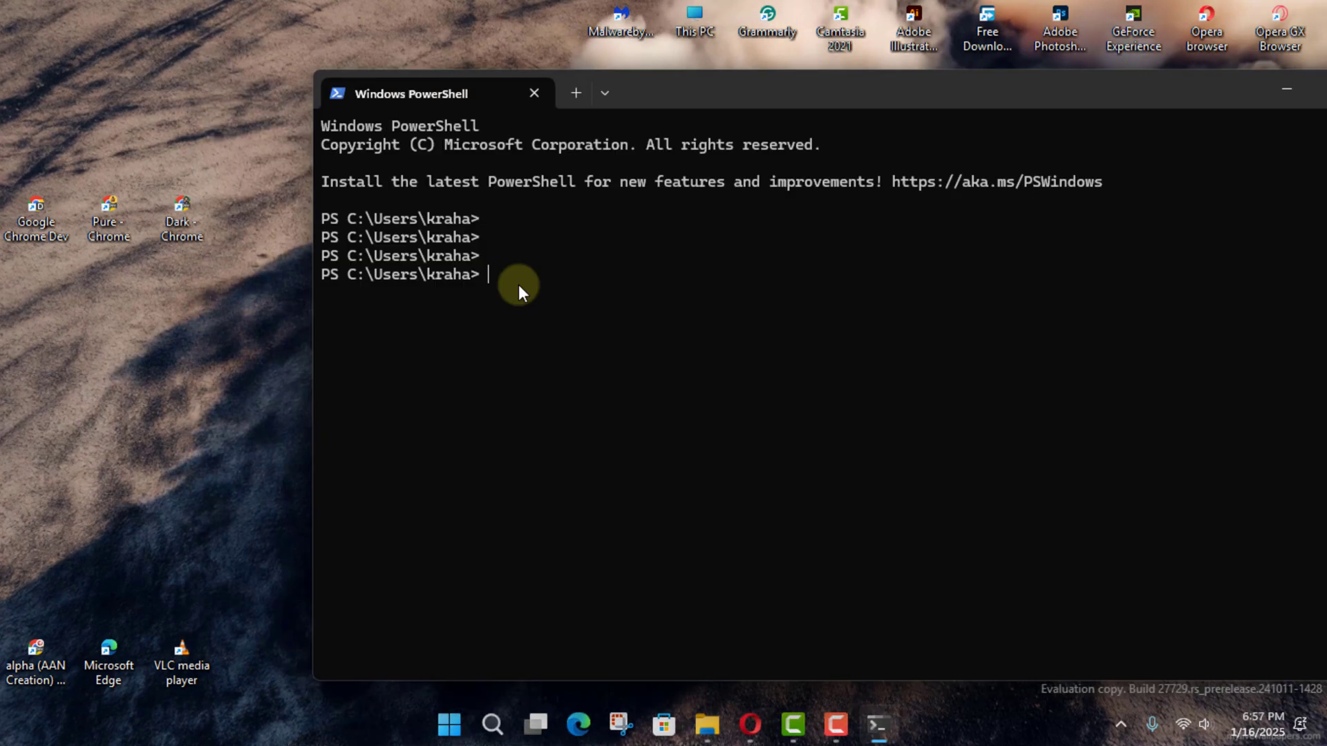
text(Start-Process "ms-settings:")
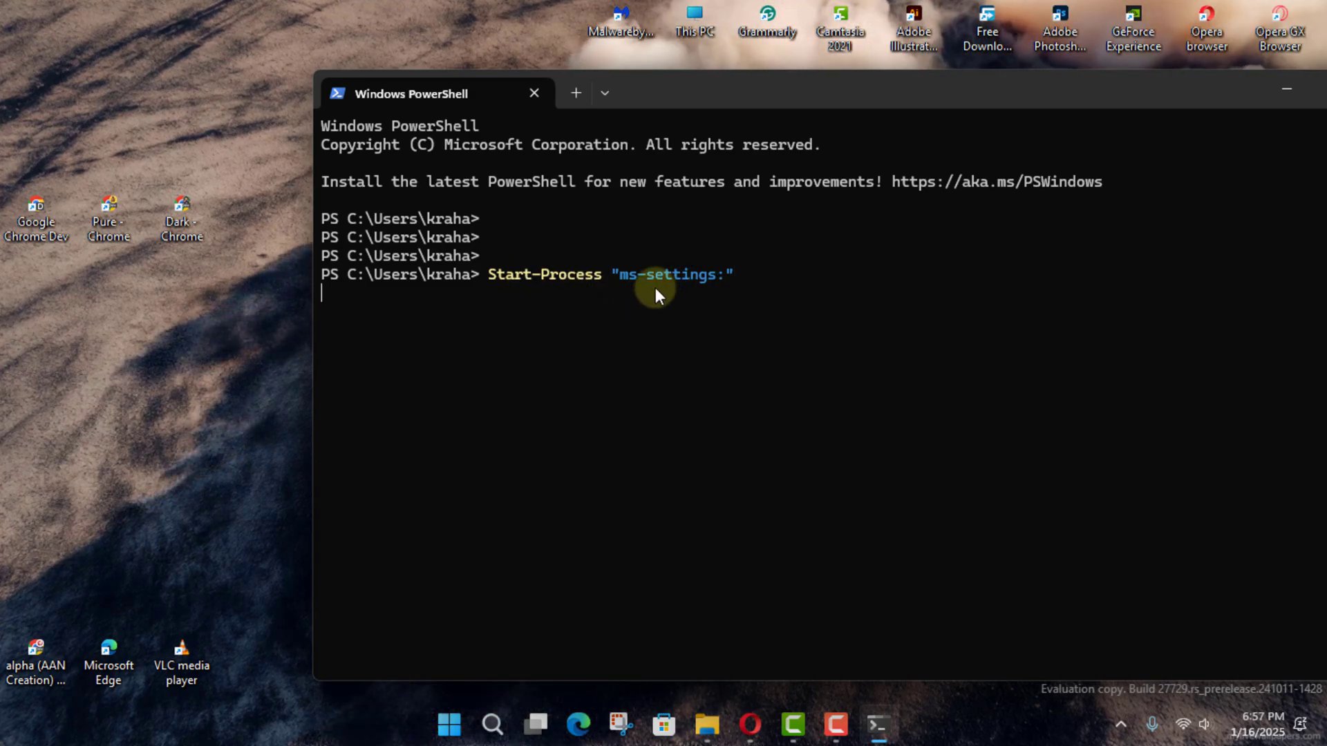
key(Return)
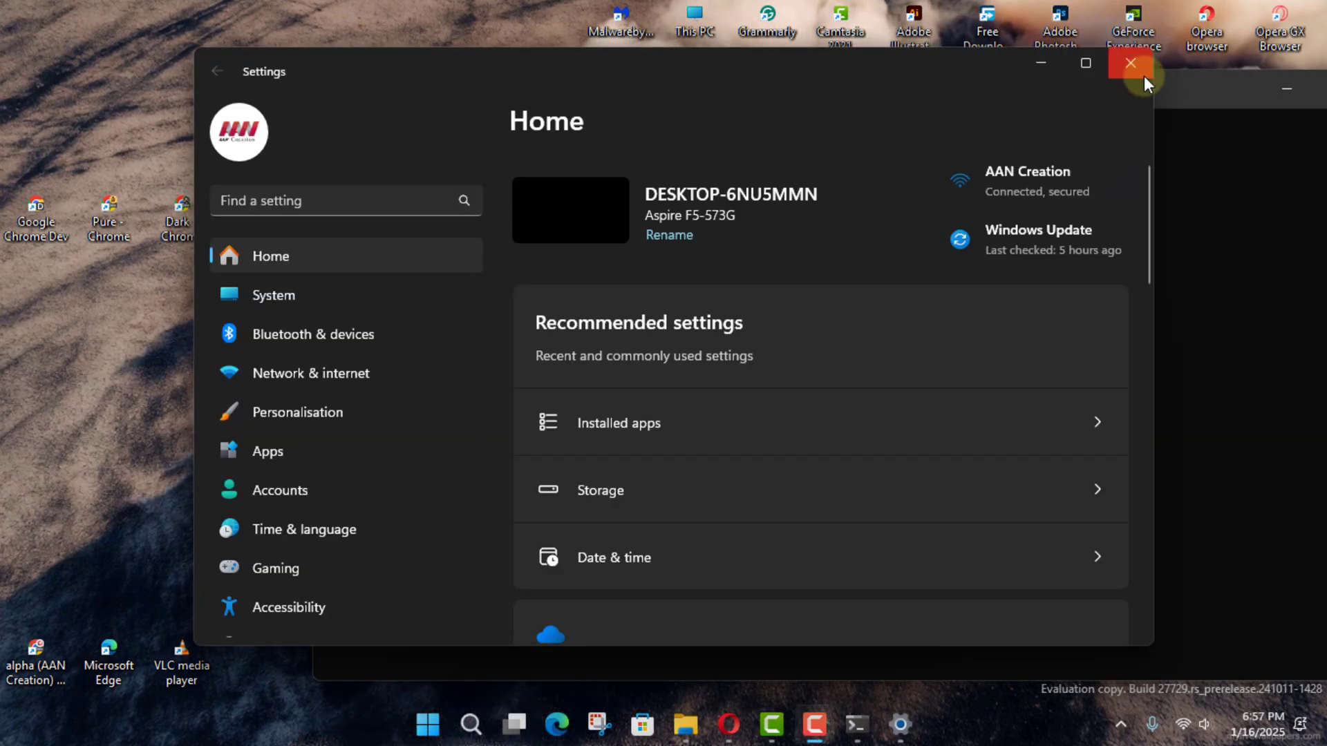
click(1143, 76)
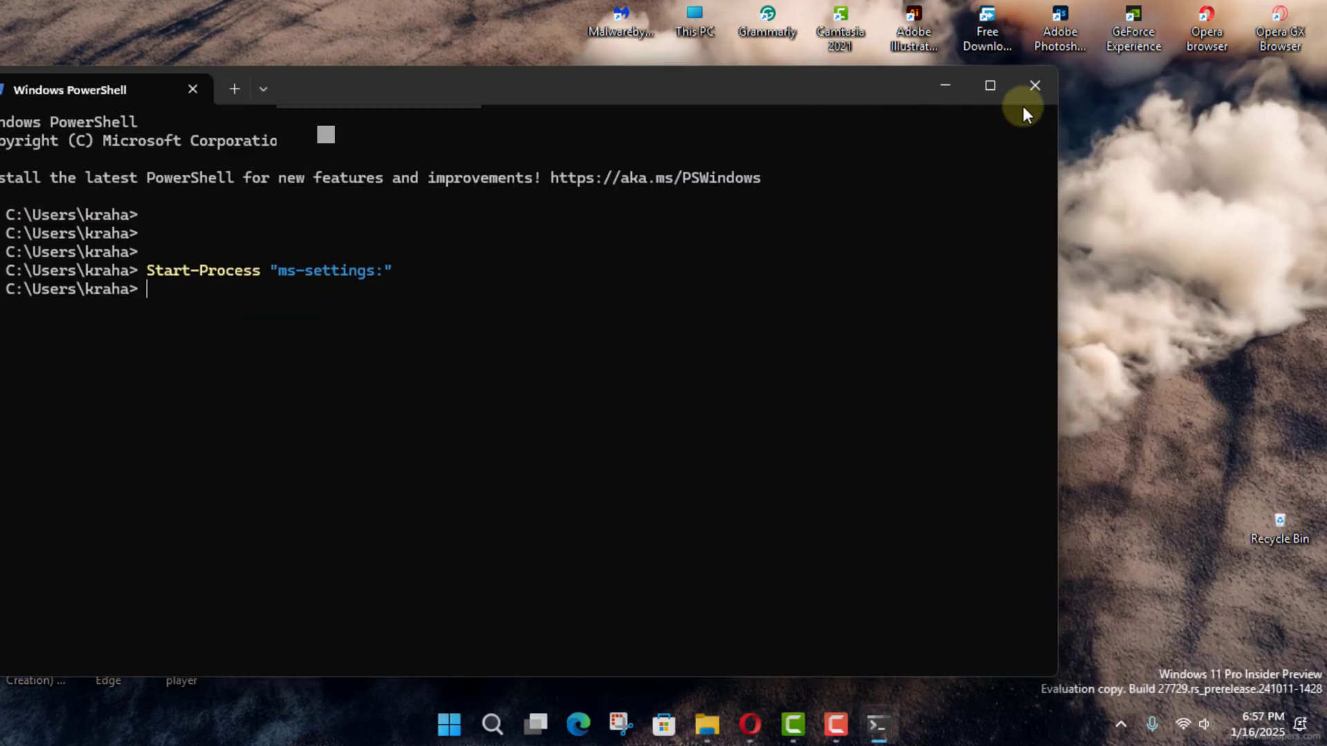
click(1022, 76)
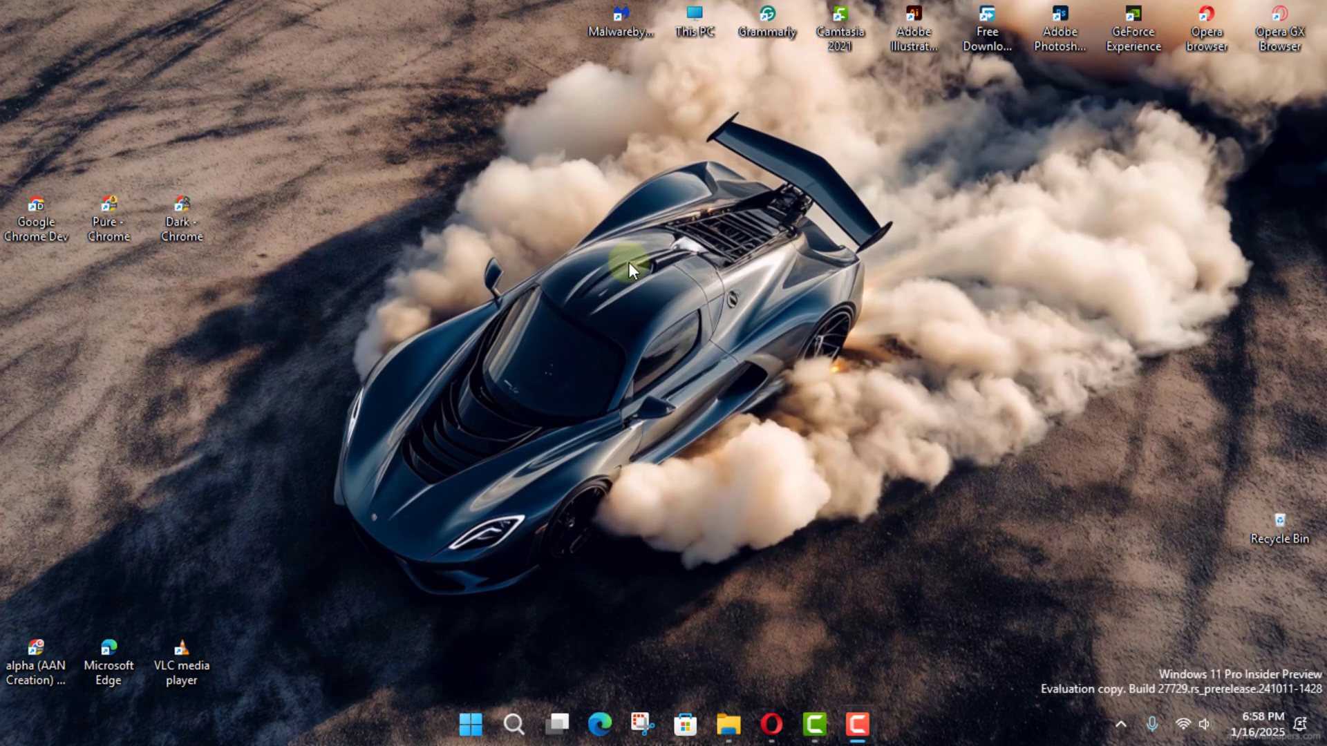
key(super+e)
click(633, 164)
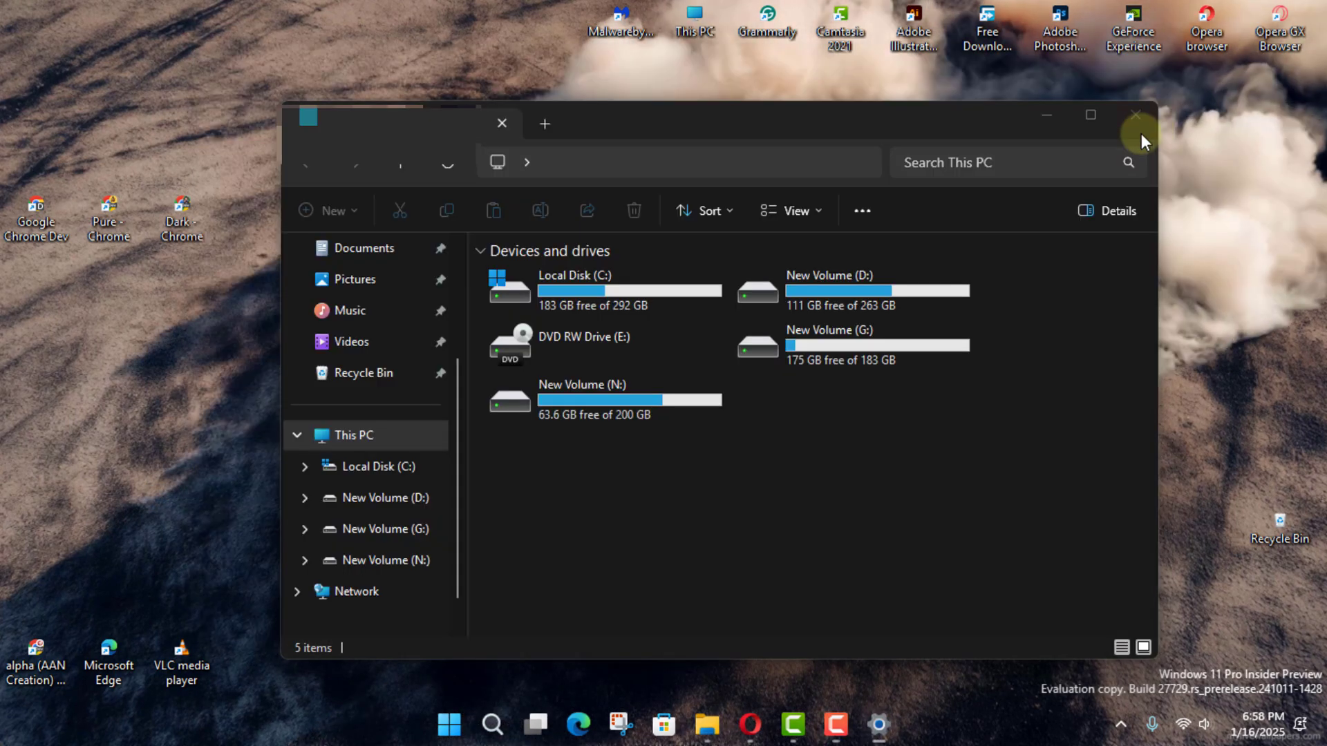
click(1142, 123)
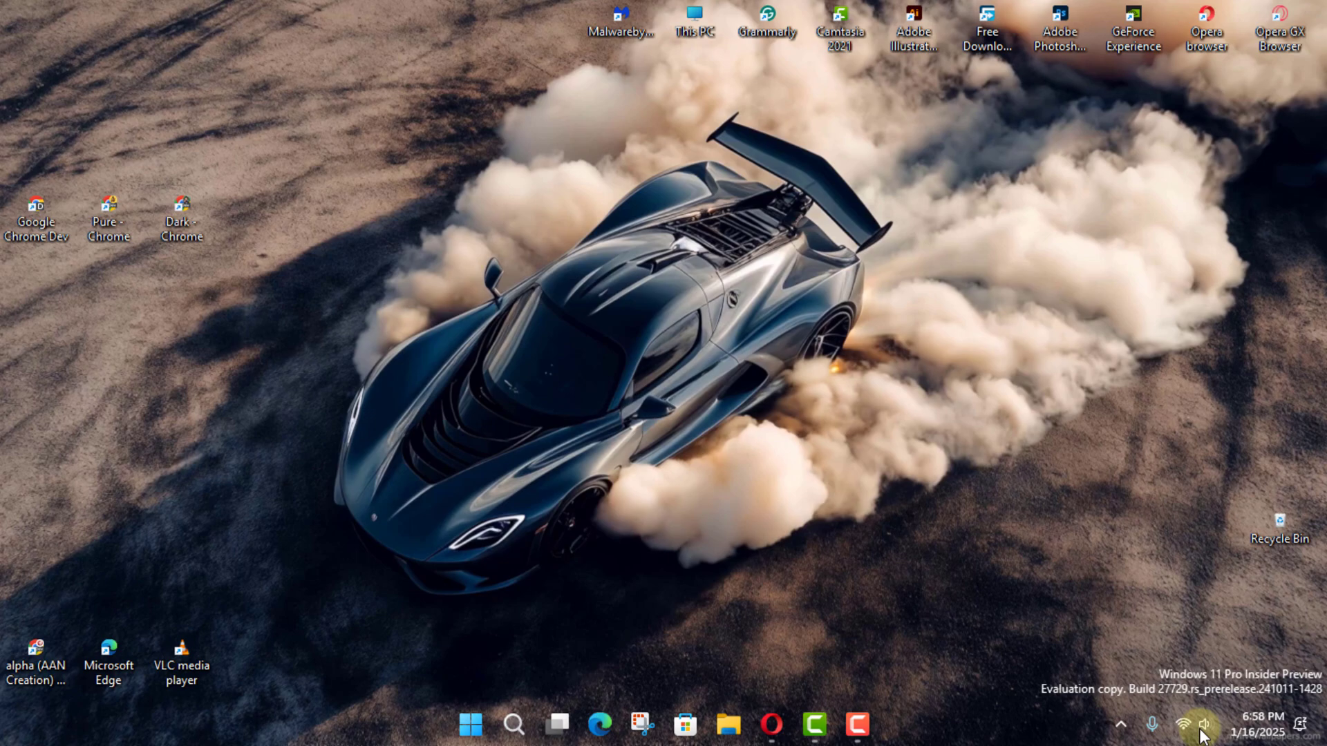
click(1203, 726)
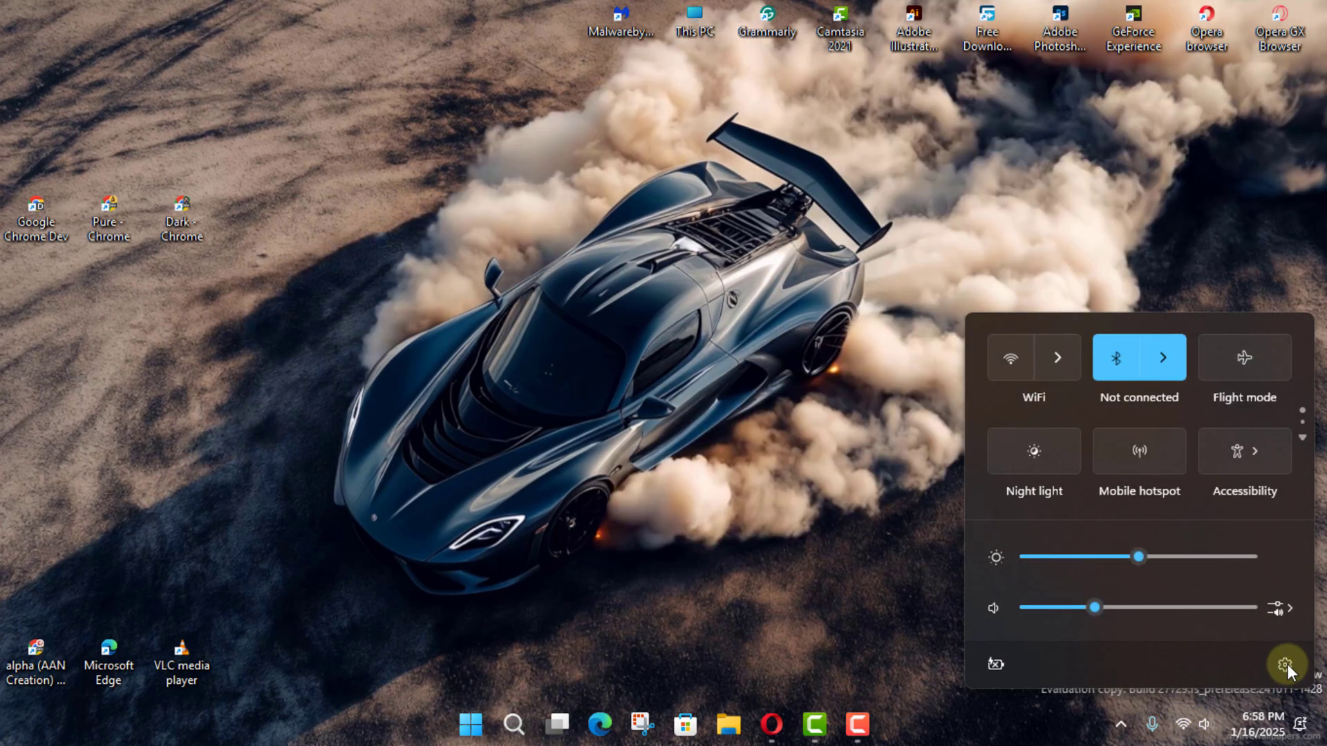
click(1286, 665)
click(1140, 59)
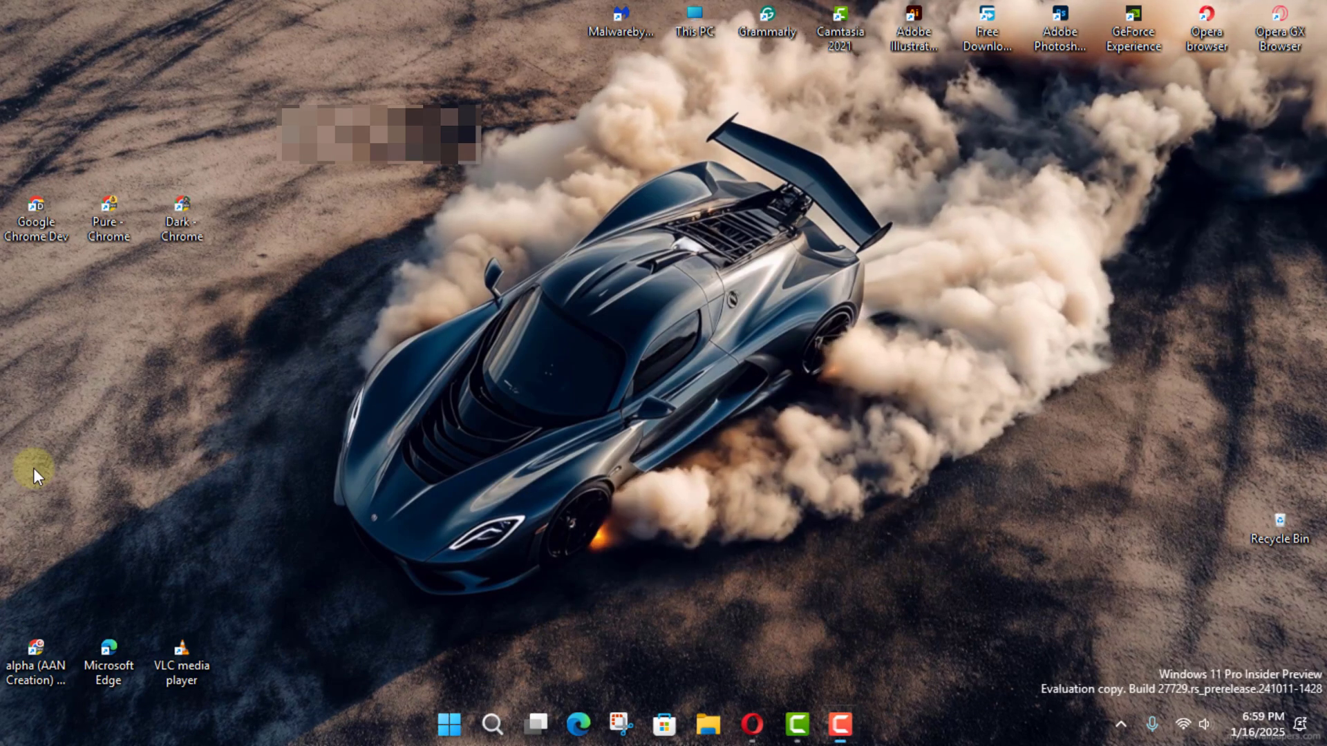
double_click(23, 648)
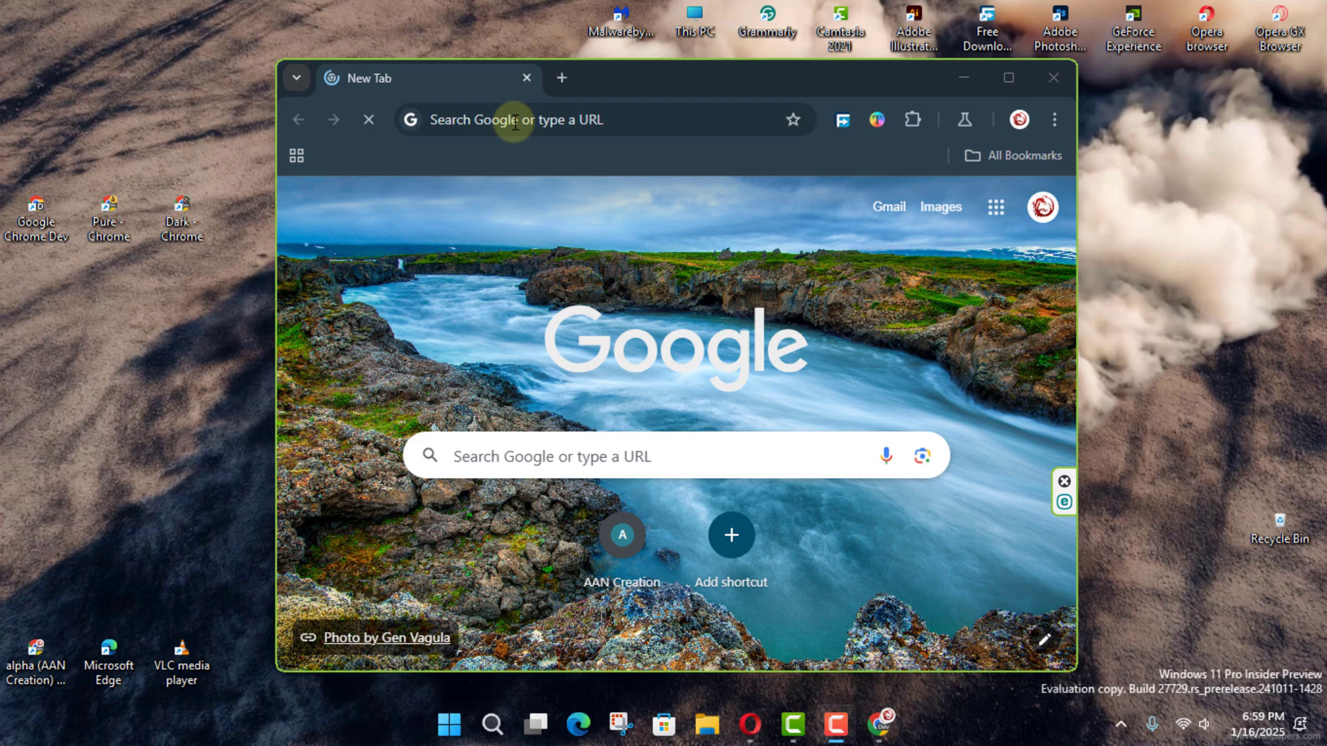
click(561, 132)
text(ms-settings:)
key(Return)
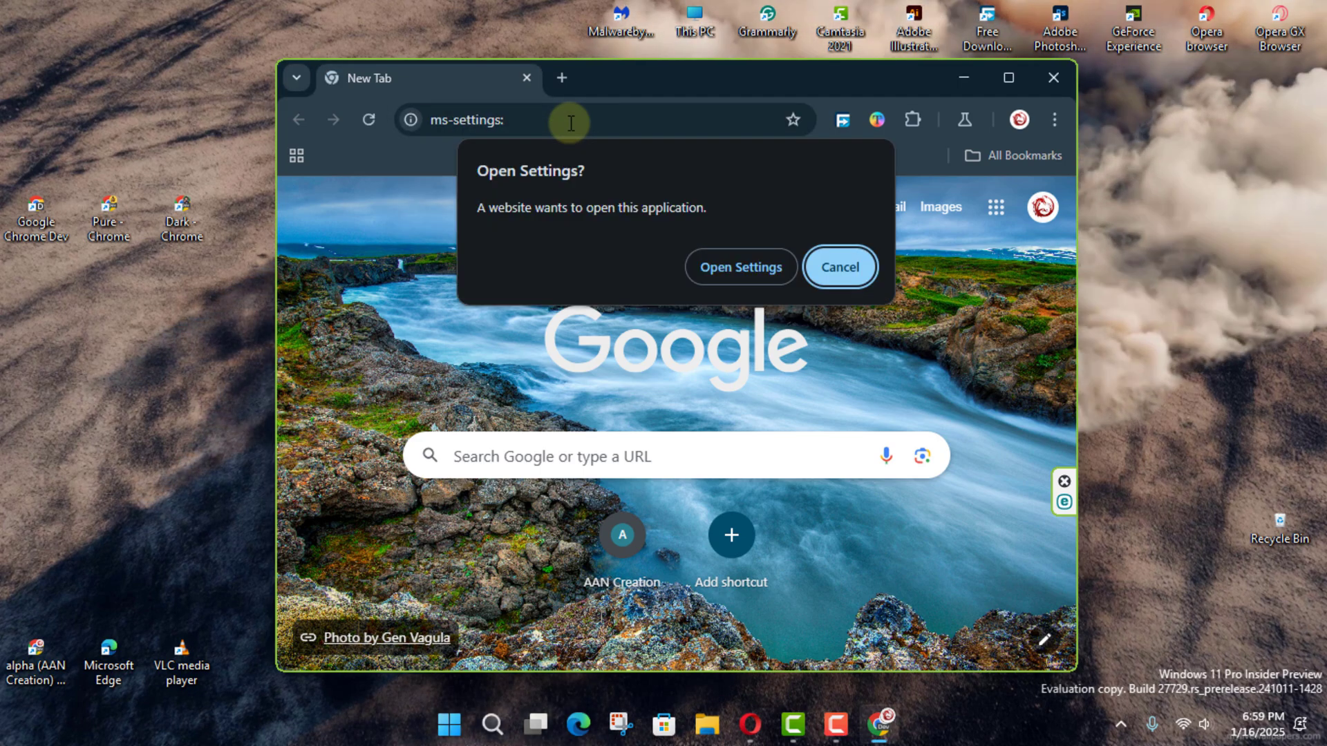
click(733, 262)
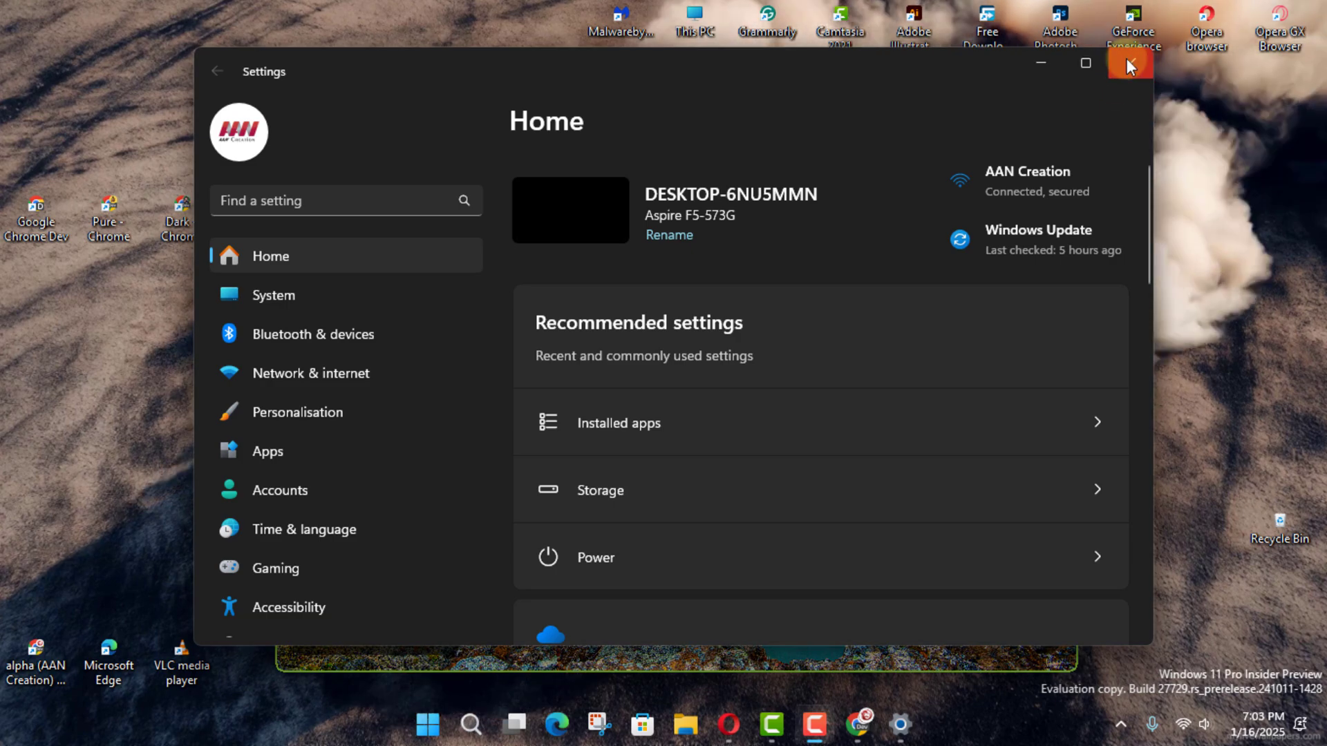
click(1131, 63)
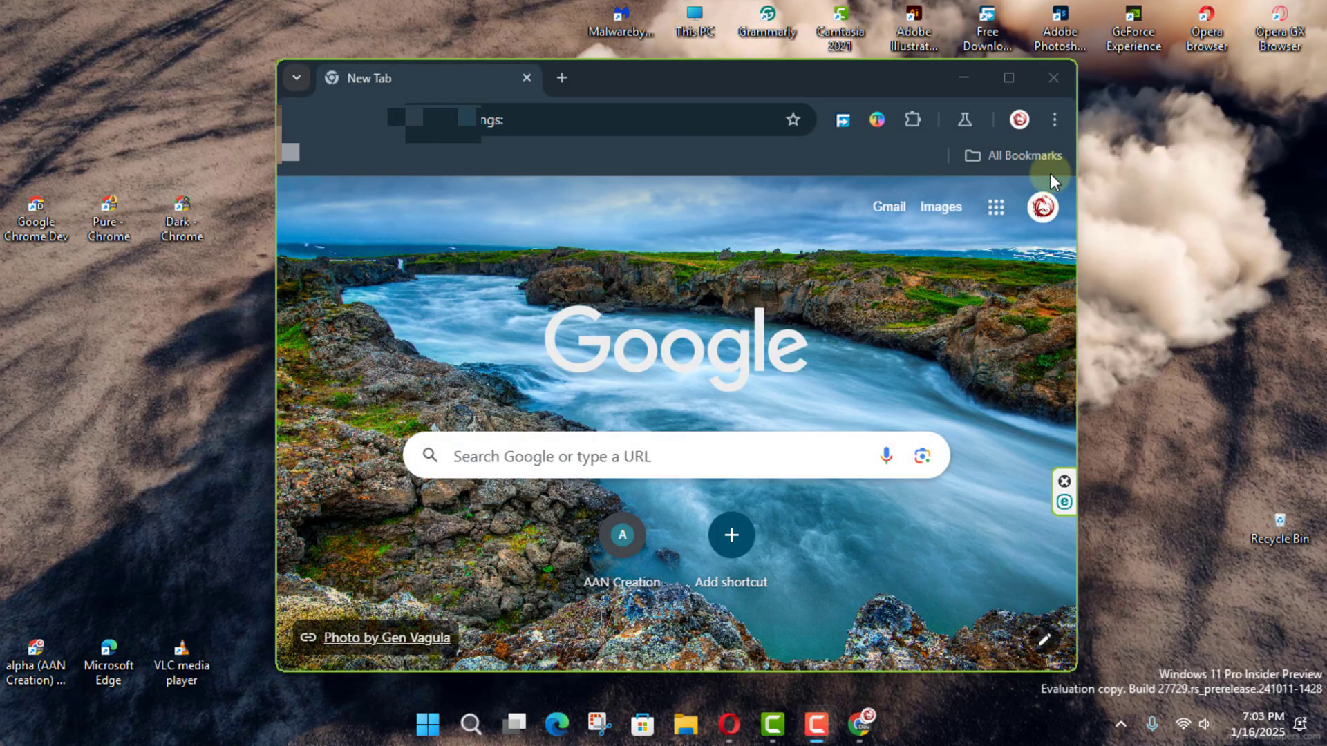
click(527, 78)
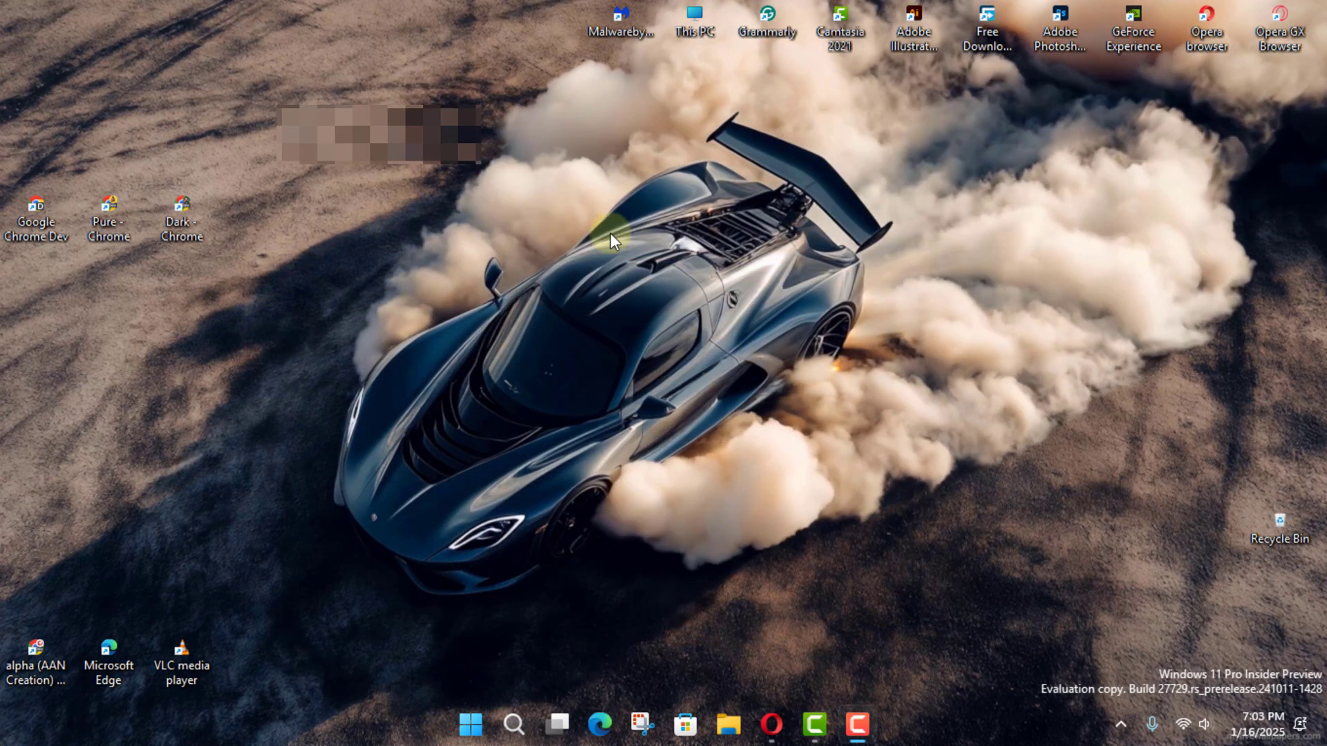
right_click(920, 723)
click(959, 648)
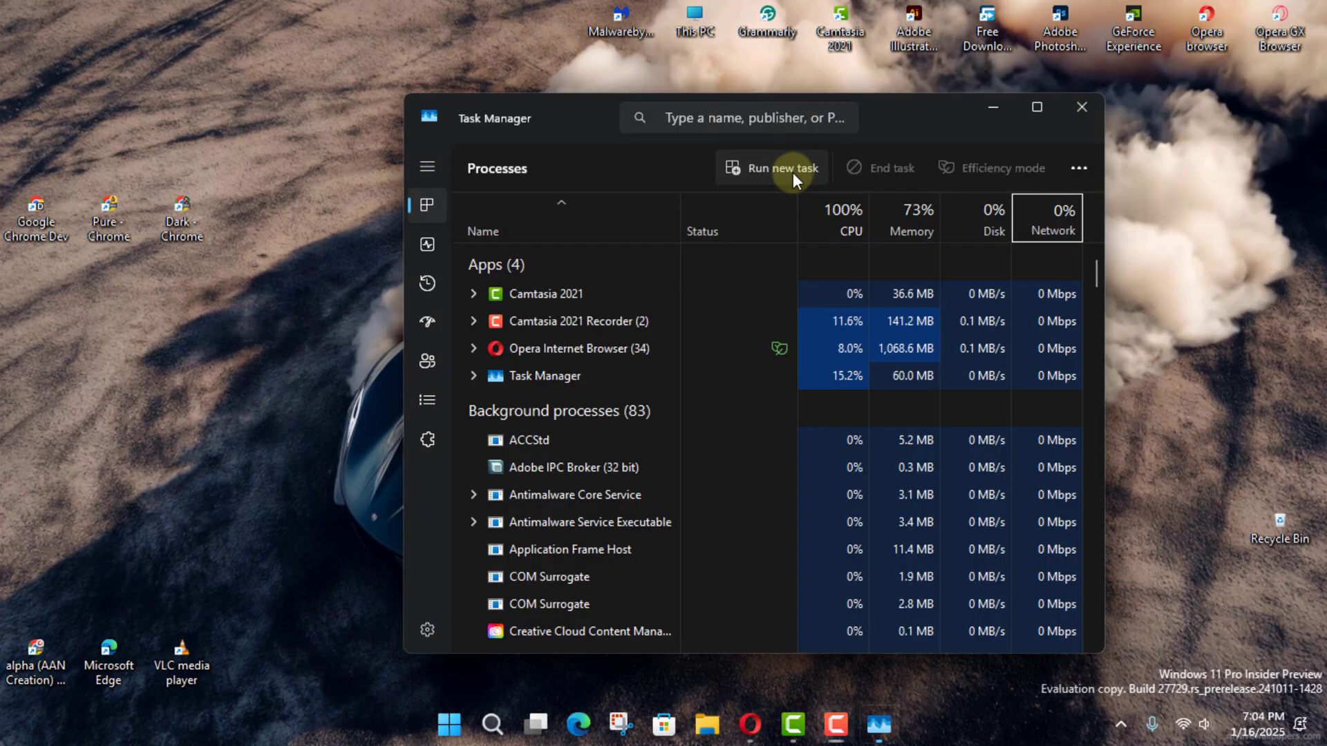
click(793, 172)
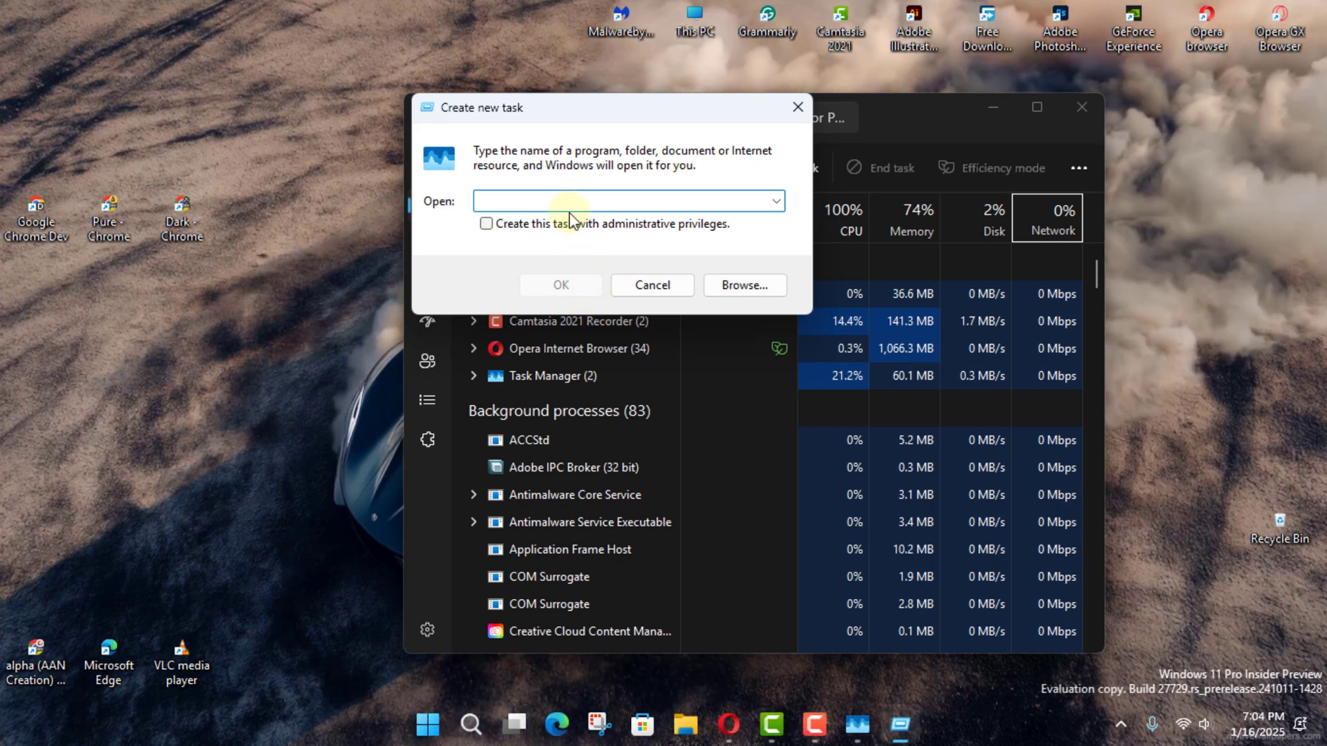
text(ms-settings:)
click(566, 285)
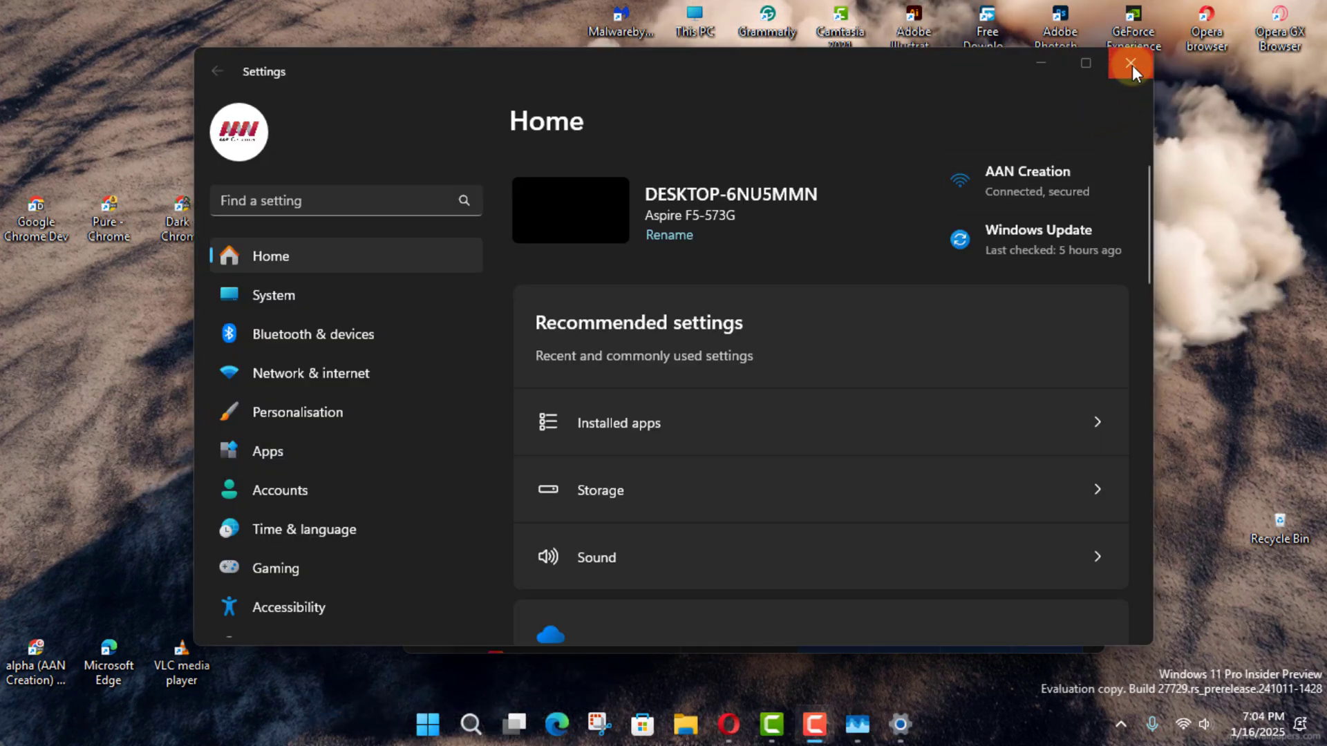
click(1130, 66)
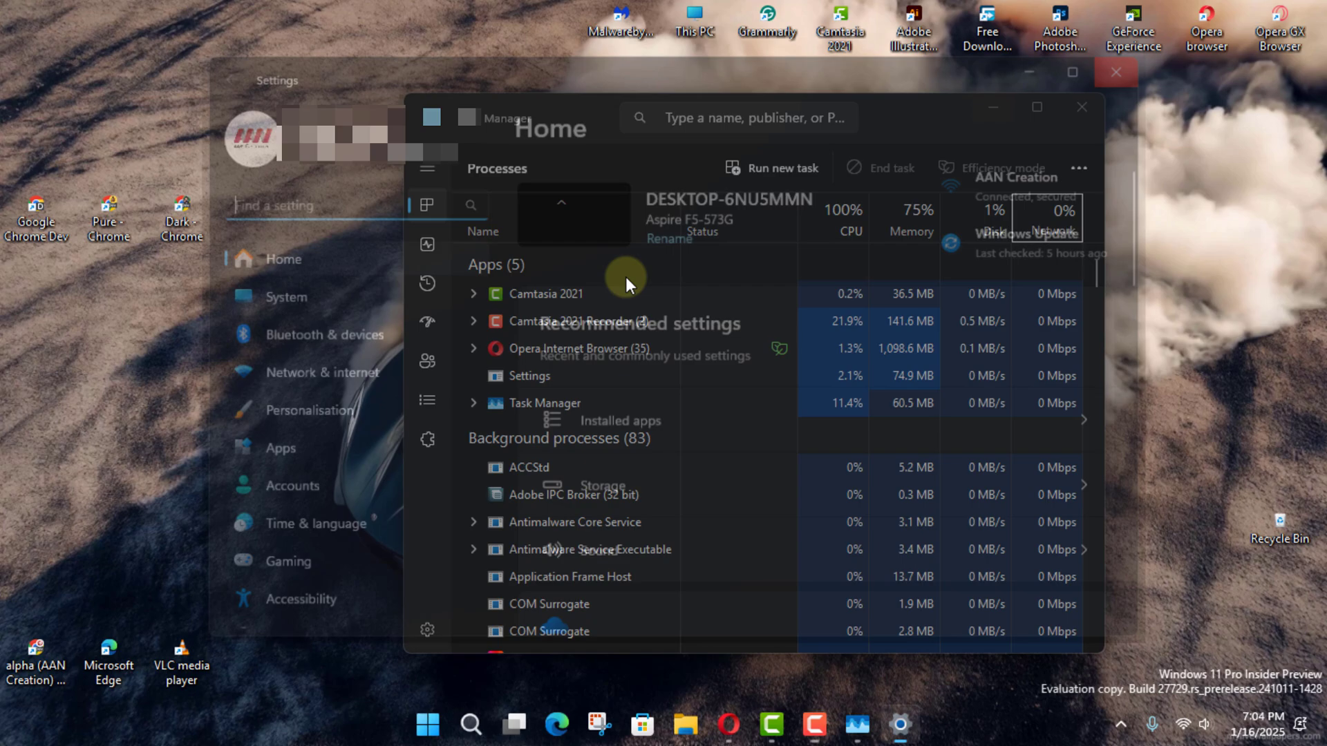
click(1084, 112)
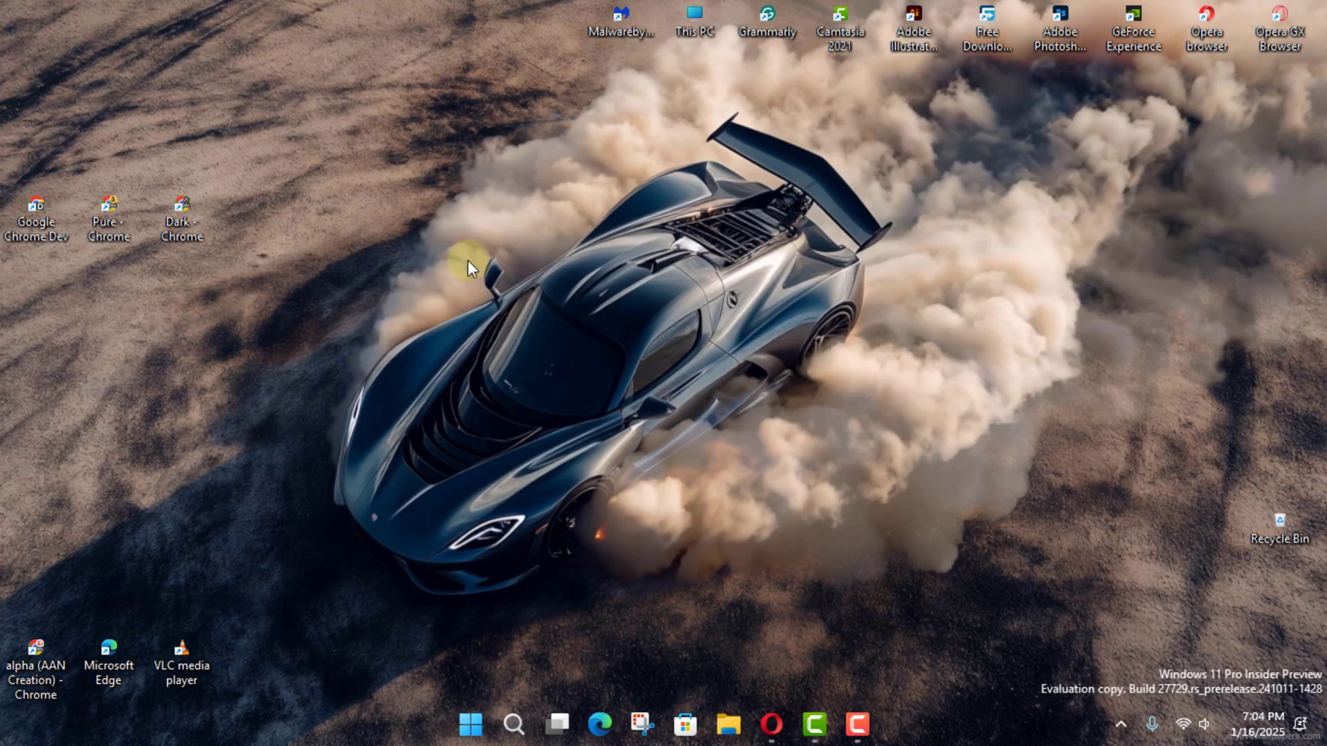
Start a new desktop shortcut whose target is ms-settings:
right_click(470, 262)
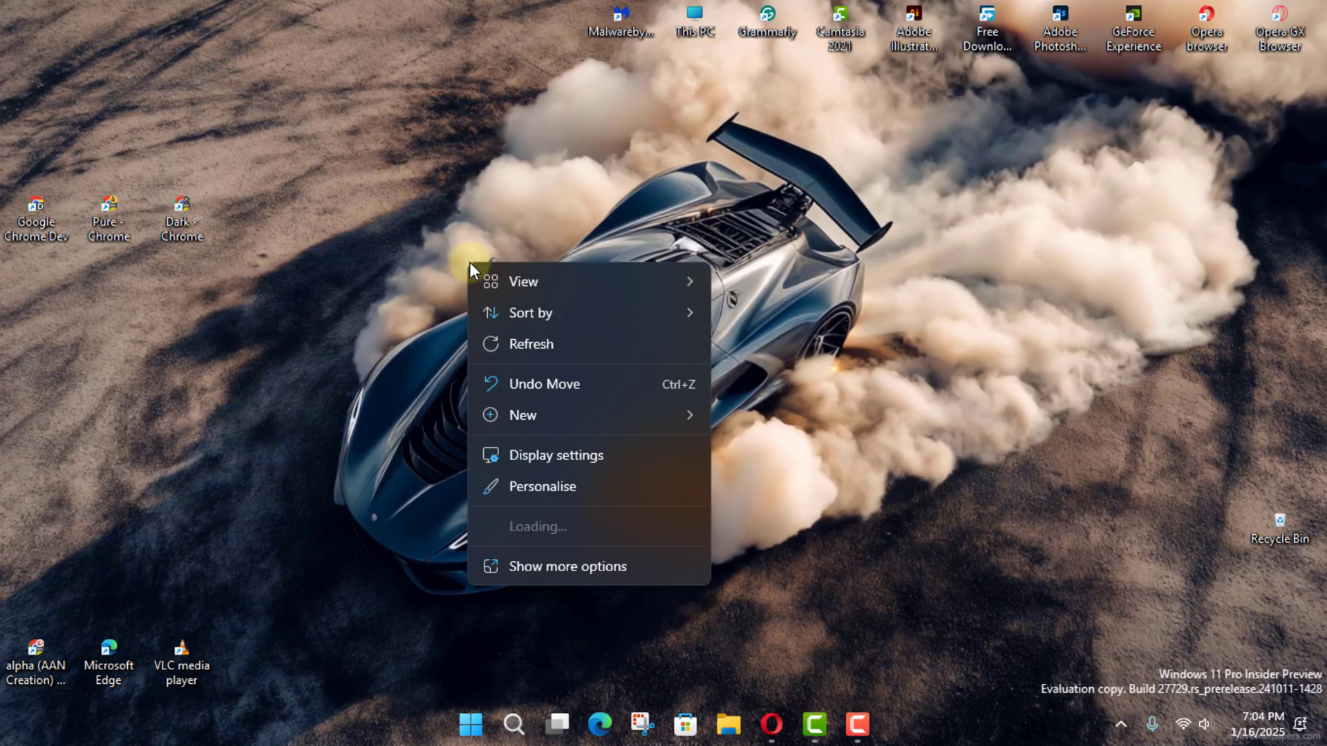
mouse_move(559, 415)
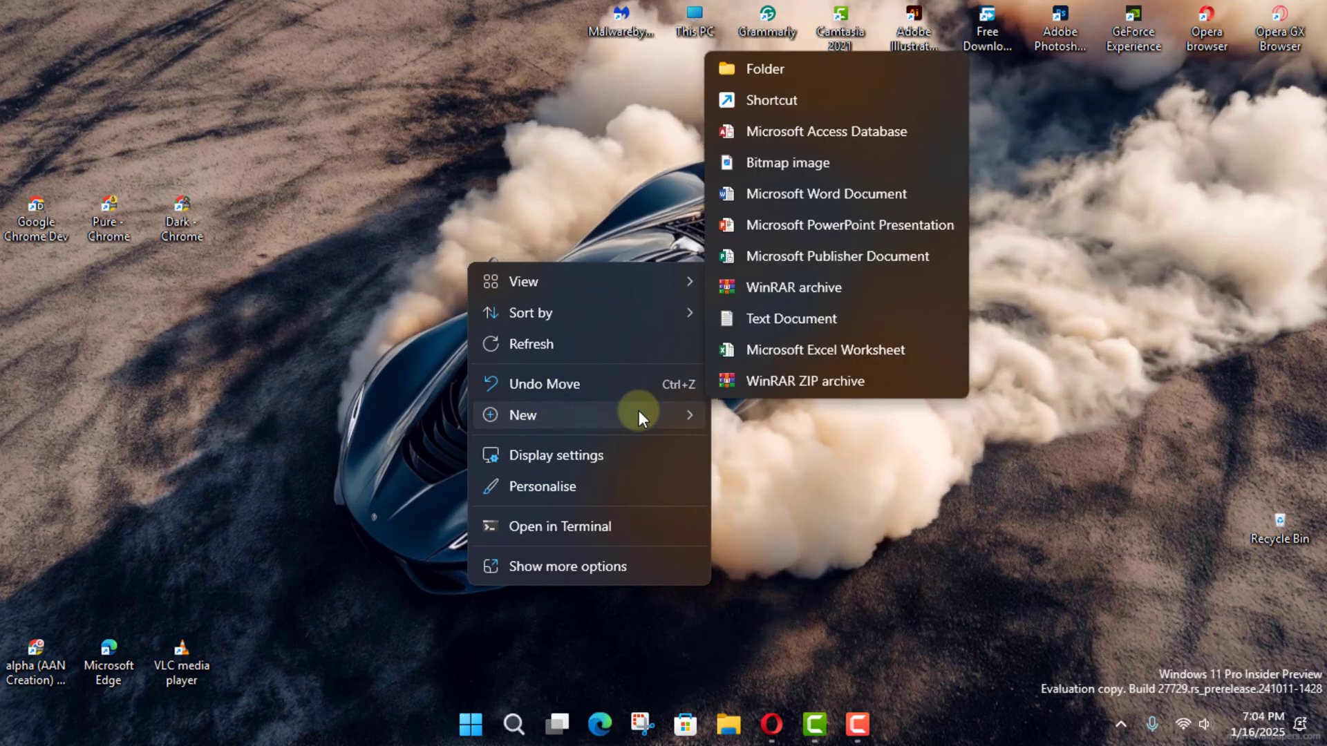
click(793, 105)
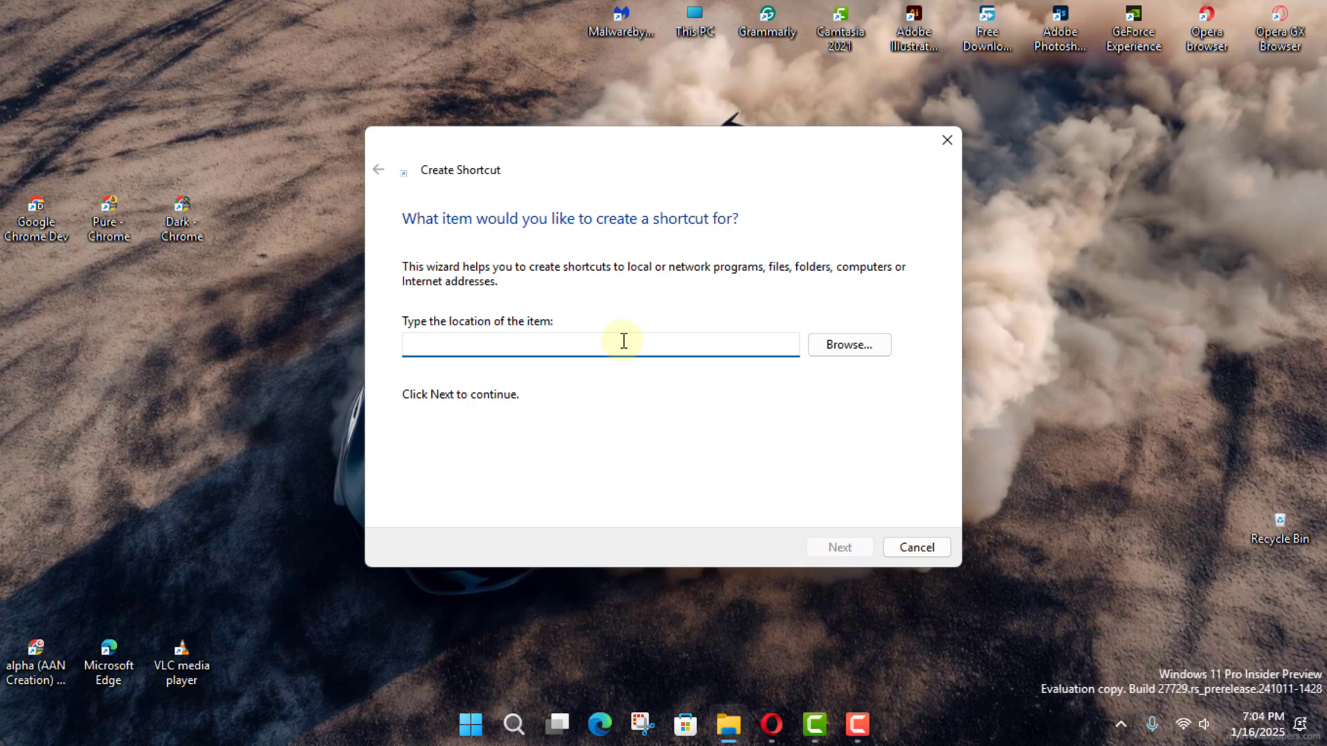
text(ms-settings:)
click(840, 547)
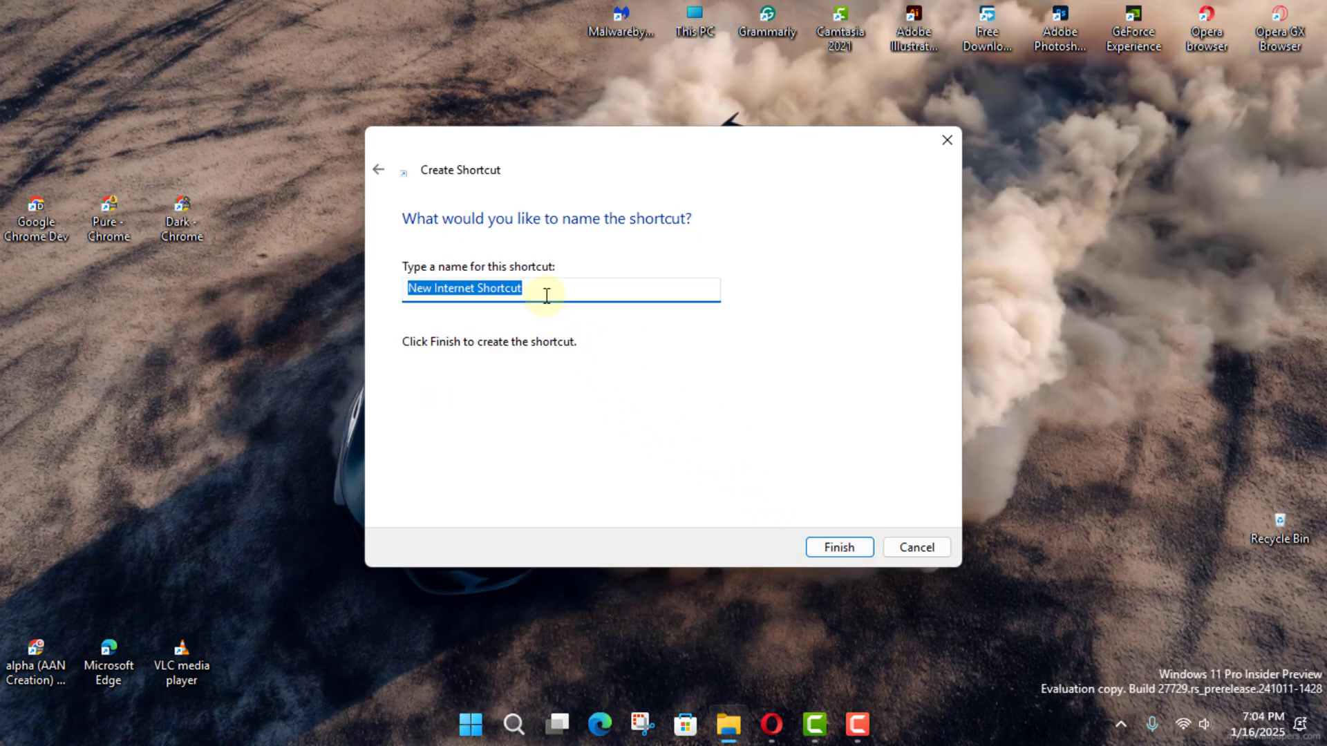
Name the shortcut 'Settings', finish it, and confirm it opens Settings before closing it
text(Seyy)
key(BackSpace)
key(BackSpace)
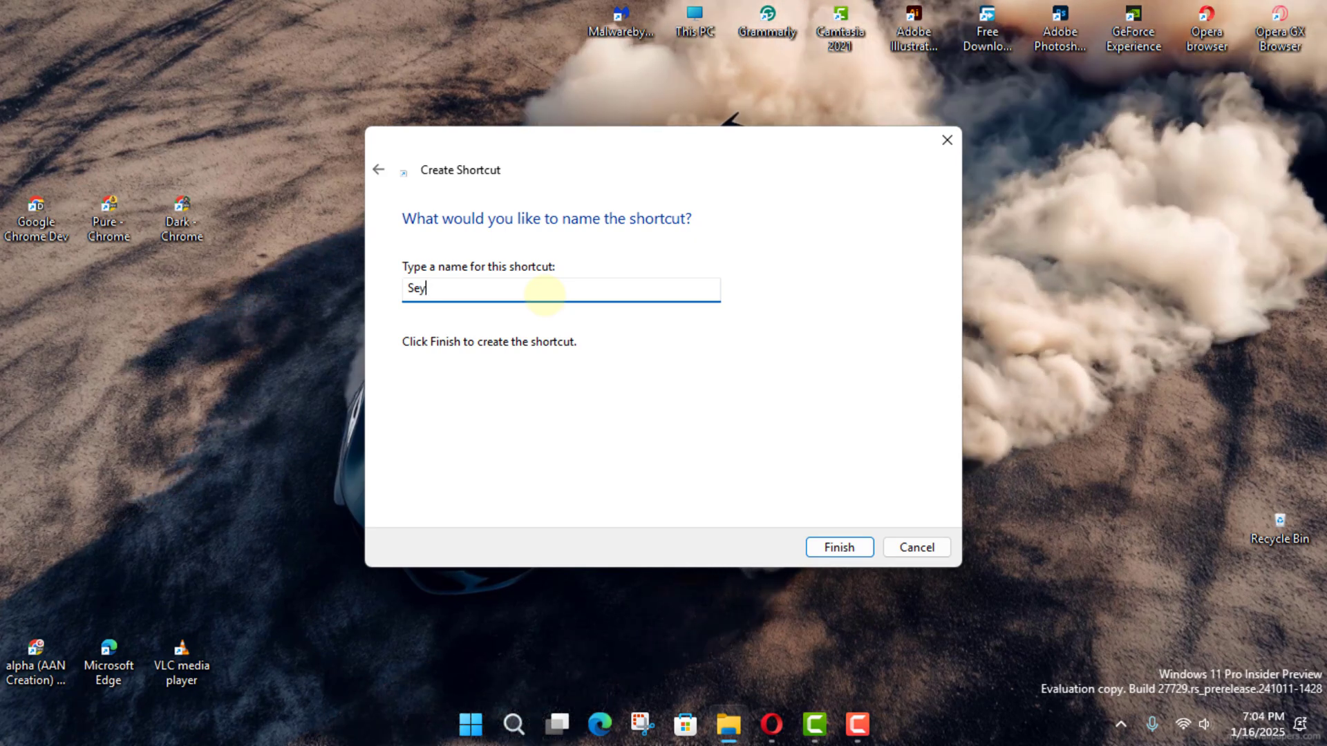
text(ttings)
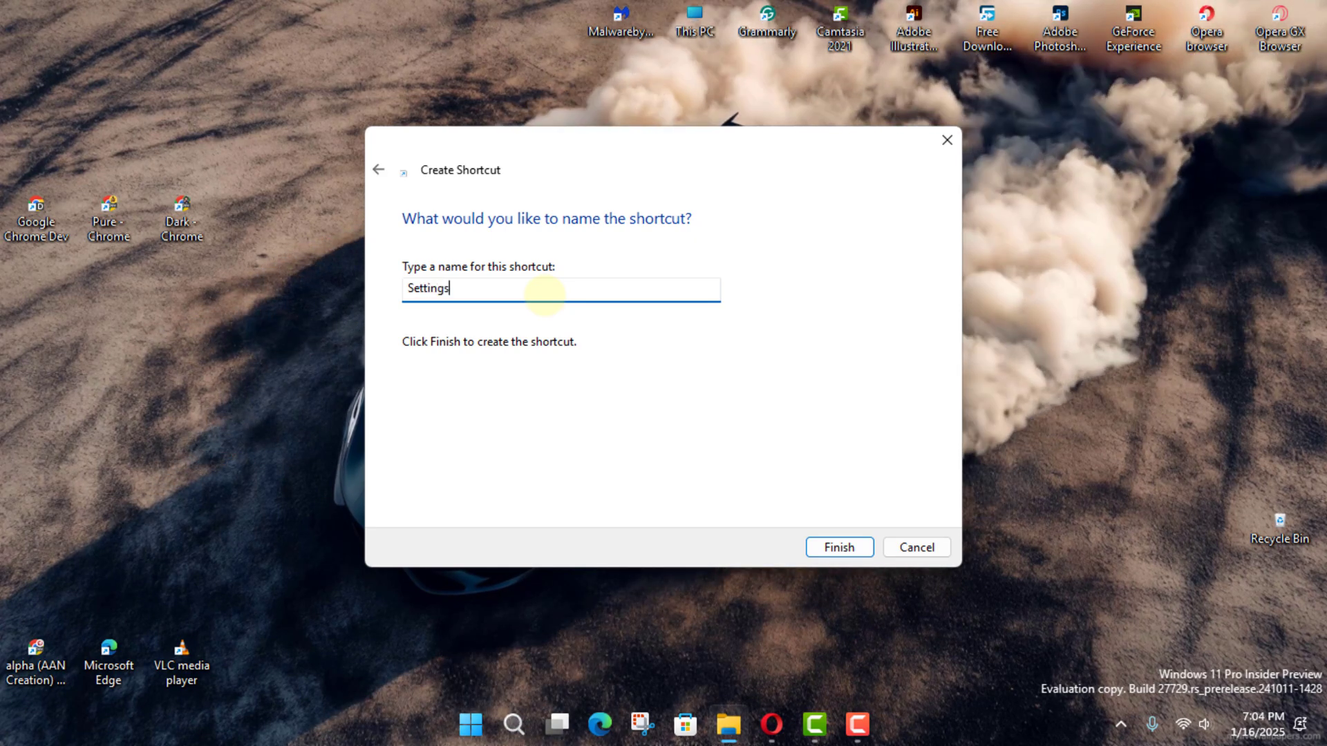
click(860, 552)
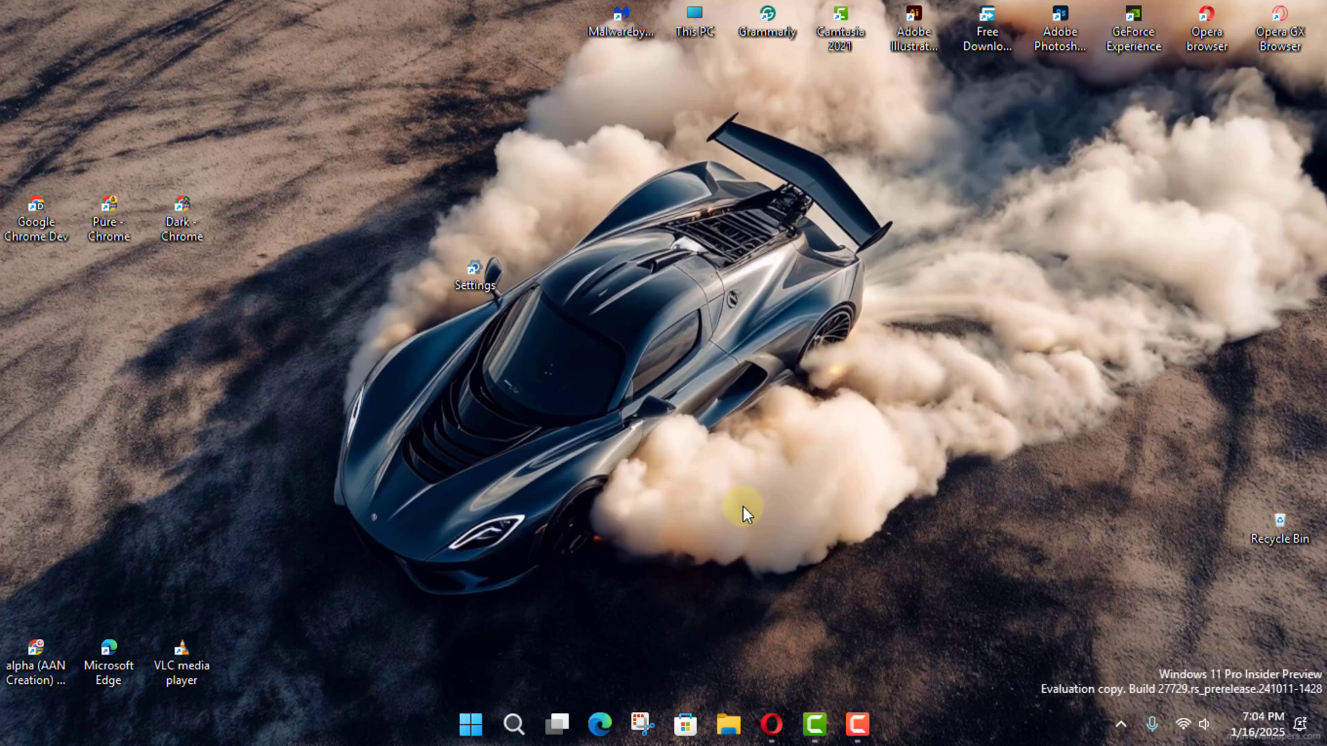
double_click(483, 280)
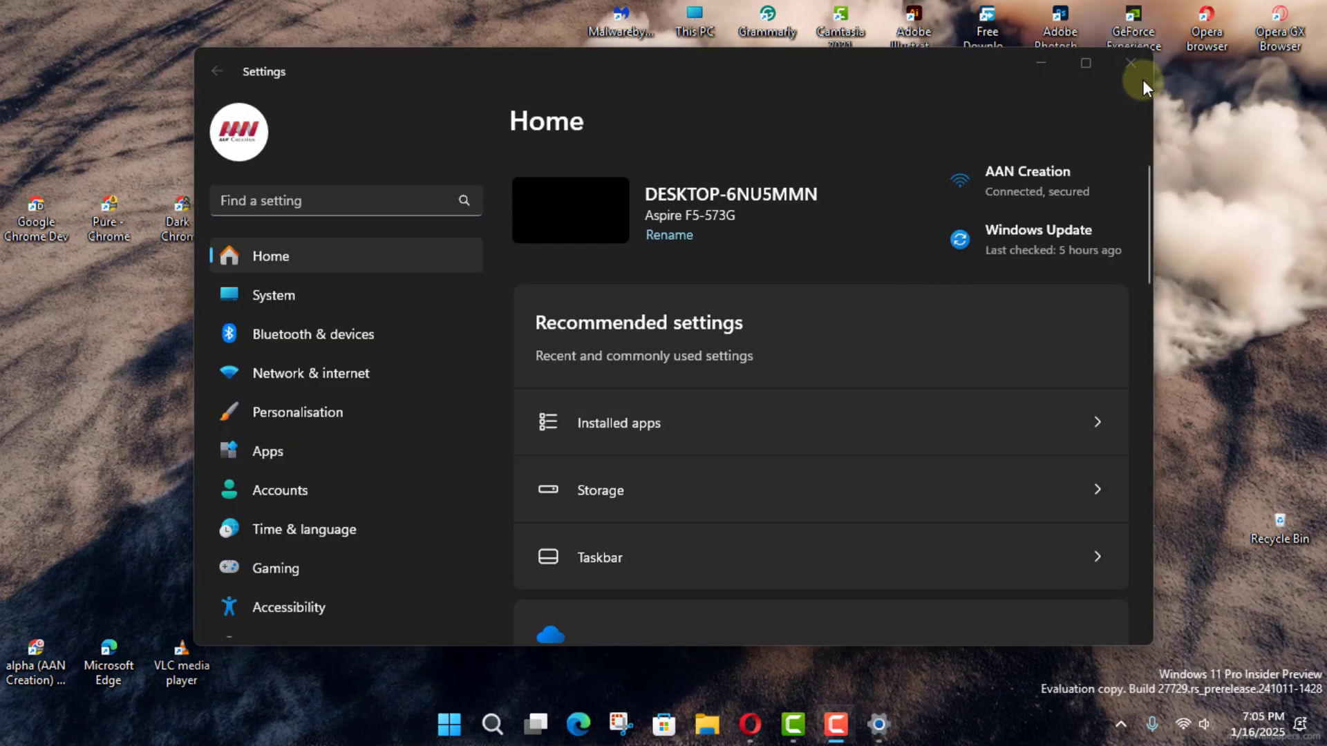
click(1131, 63)
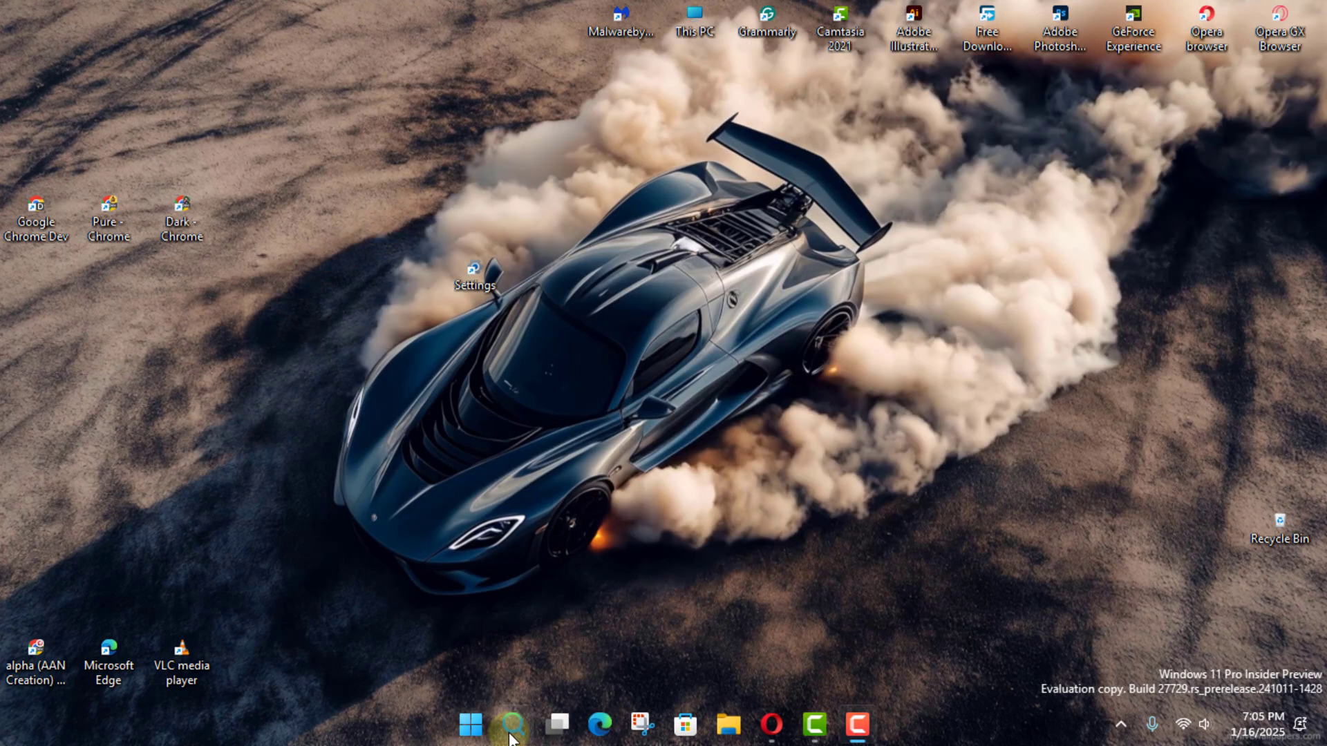
Pin the Settings search result to the taskbar and launch Settings from that pin
click(511, 725)
text(setting)
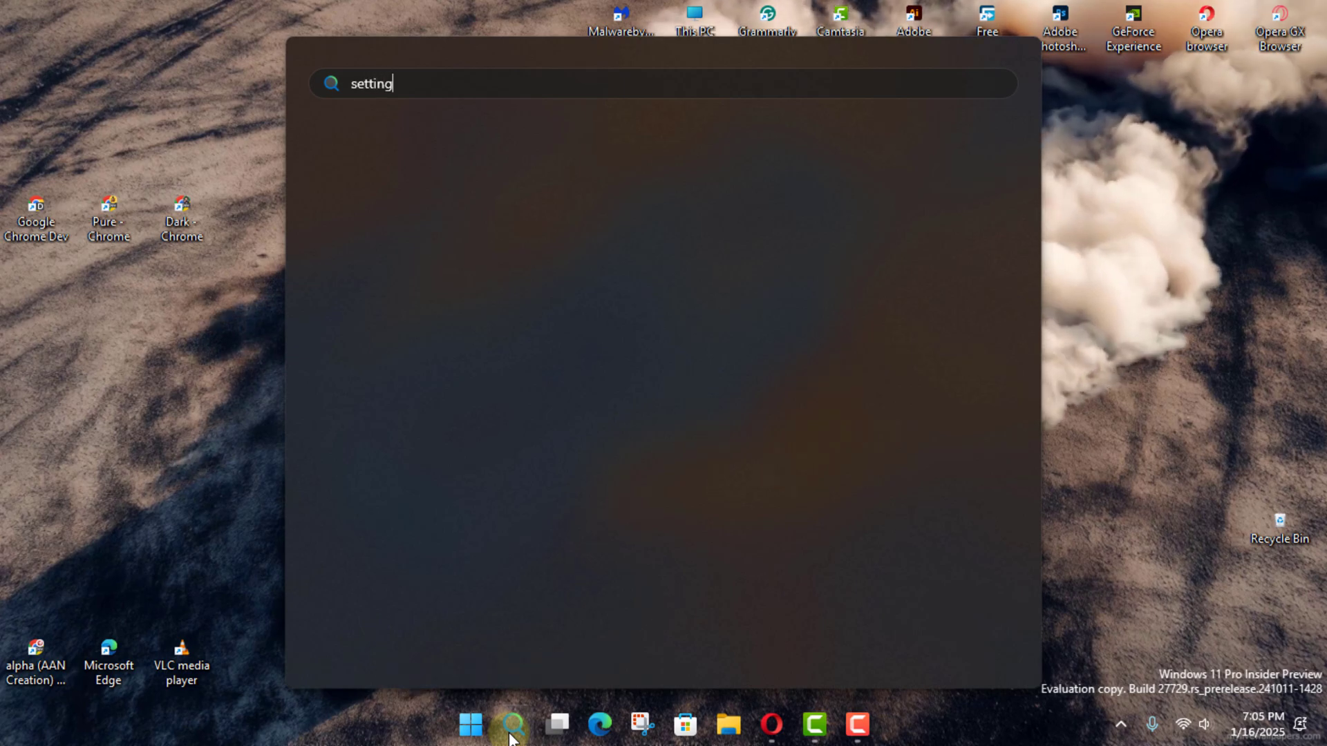
text(s)
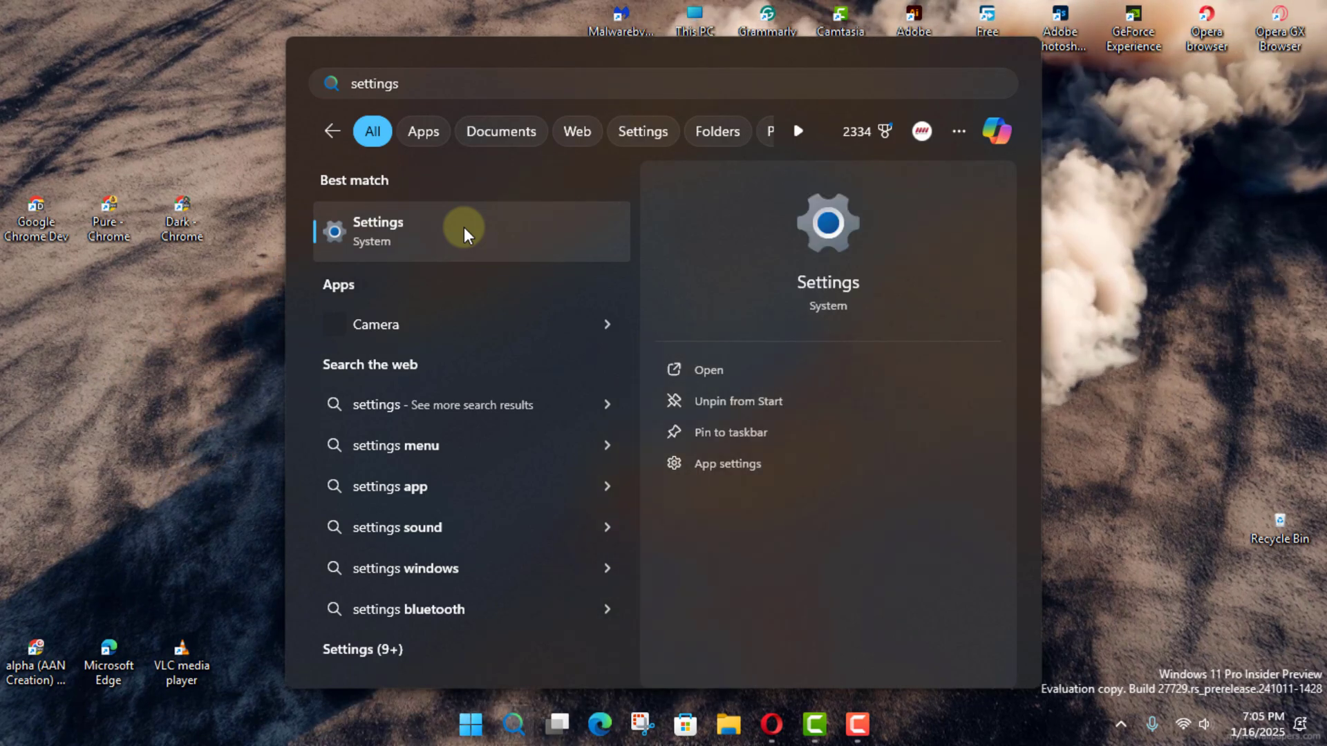
right_click(463, 226)
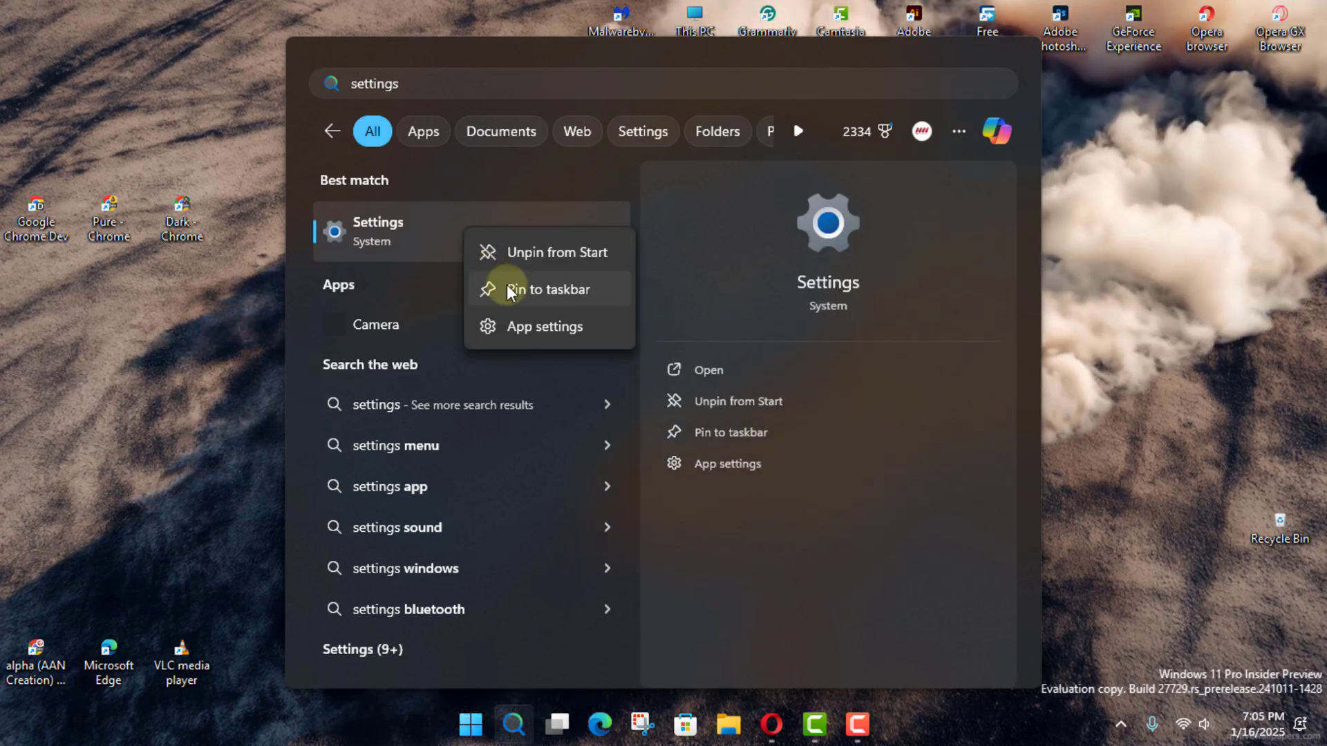
click(508, 284)
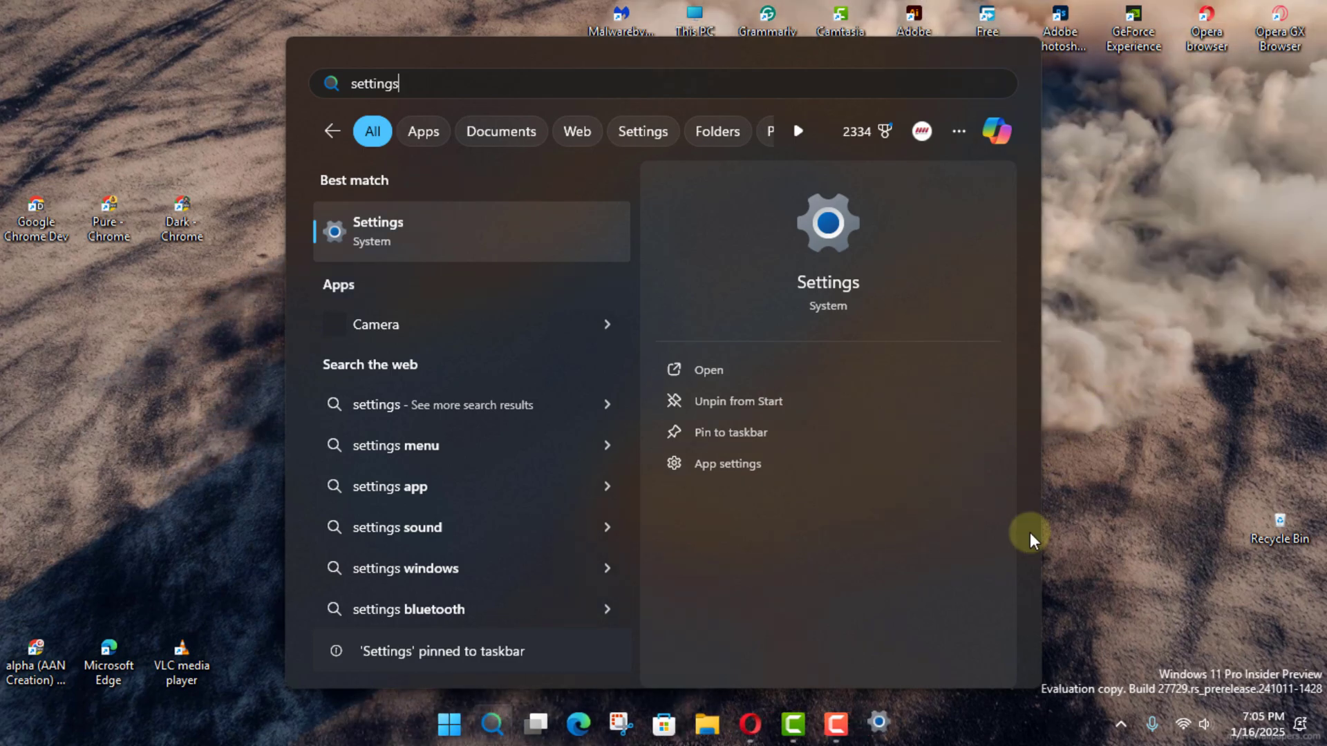
click(1075, 489)
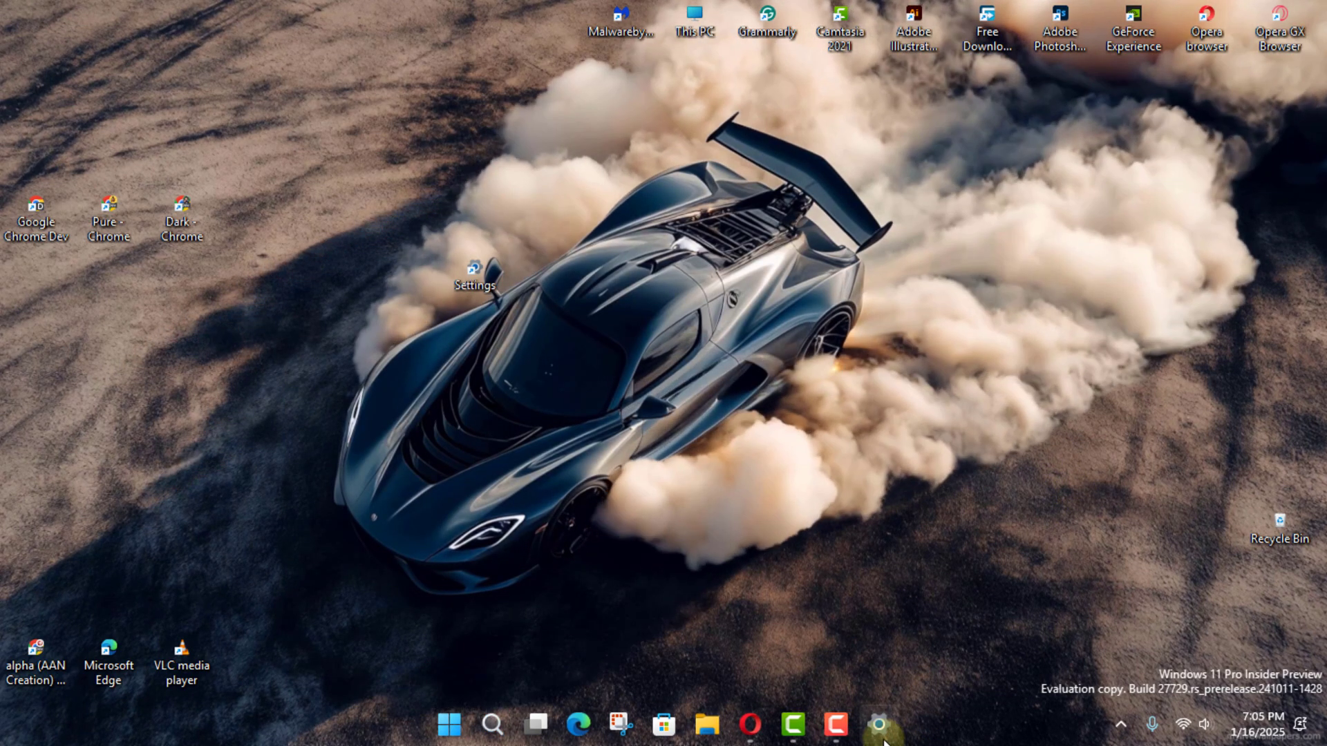
click(882, 737)
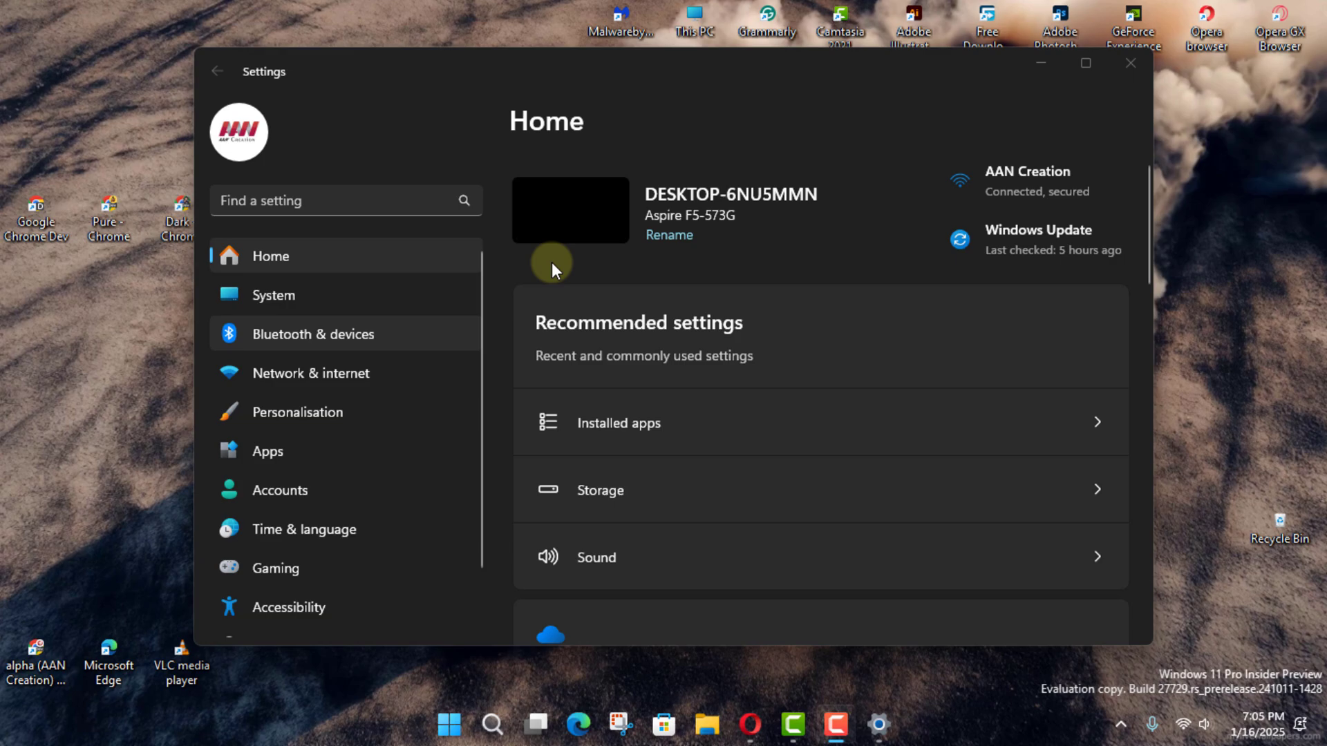
Close Settings, drag the desktop Settings shortcut onto the taskbar, and open the pinned icon's menu
click(1130, 64)
click(498, 275)
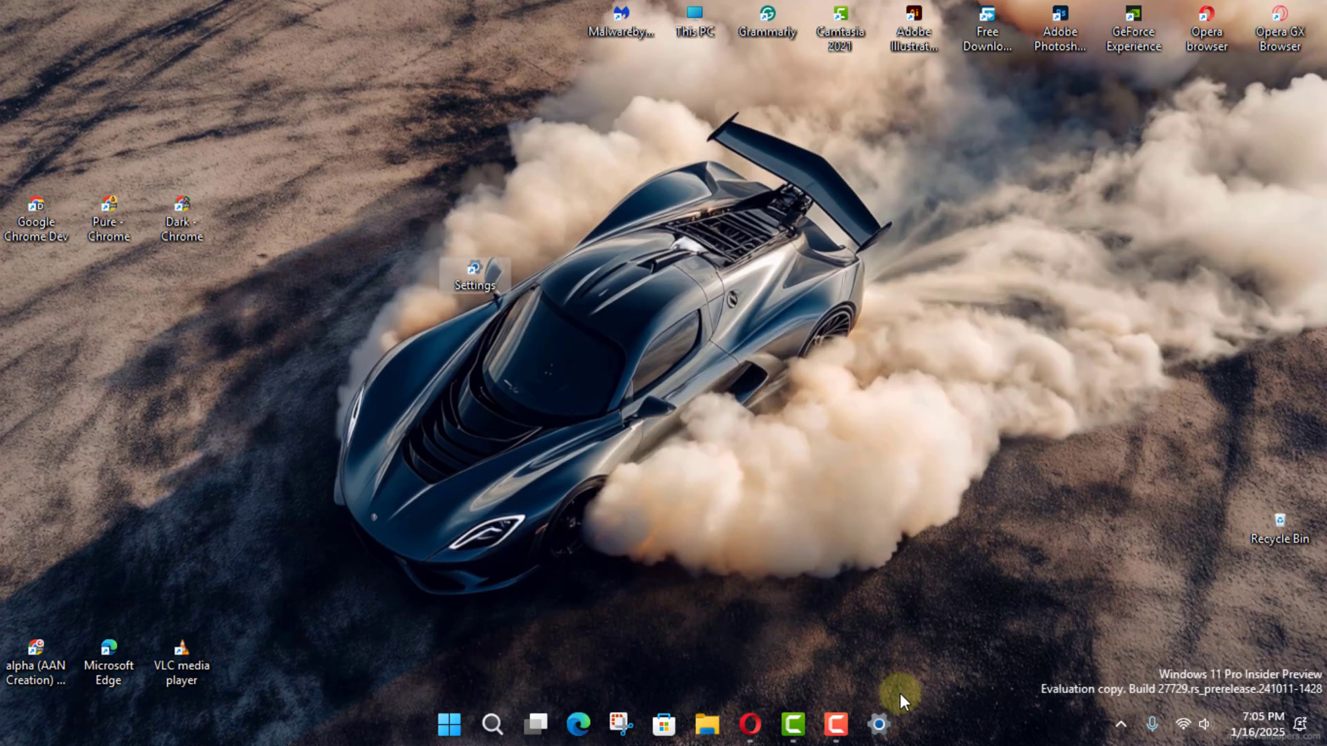
drag(494, 329, 887, 731)
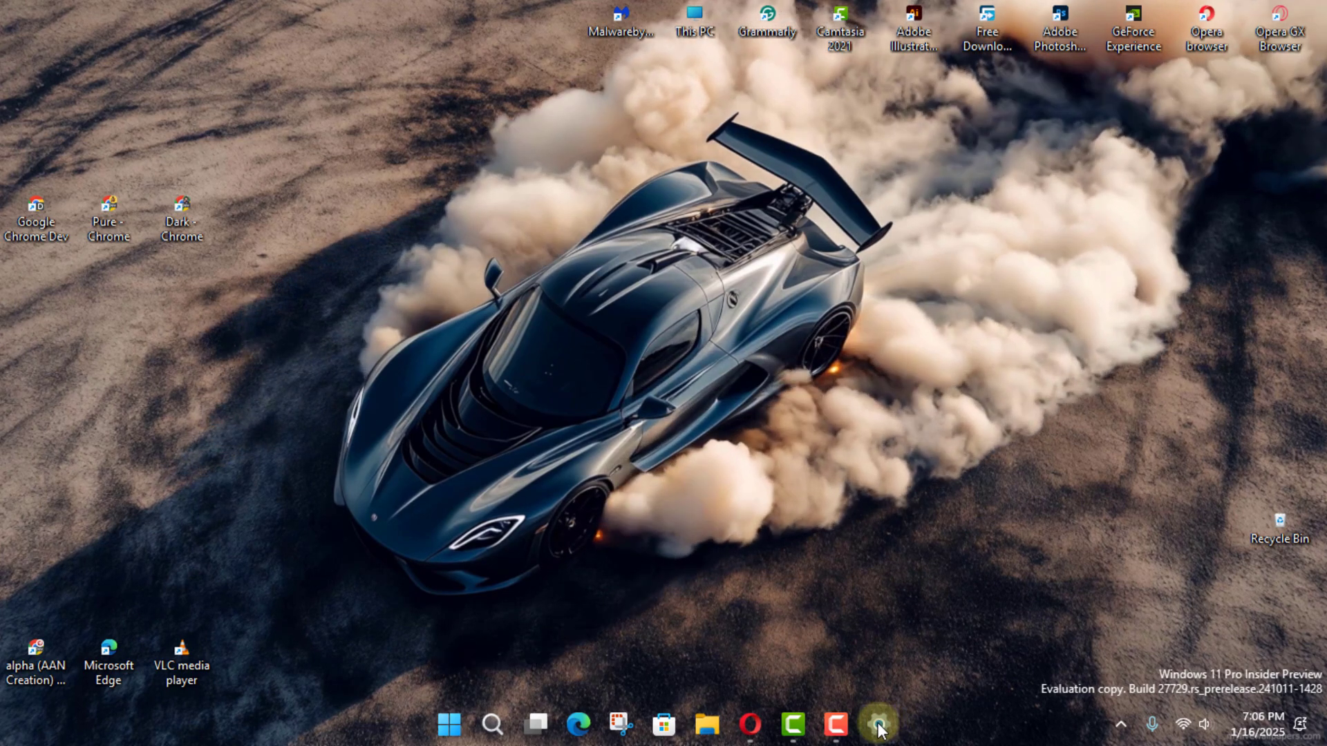
right_click(879, 724)
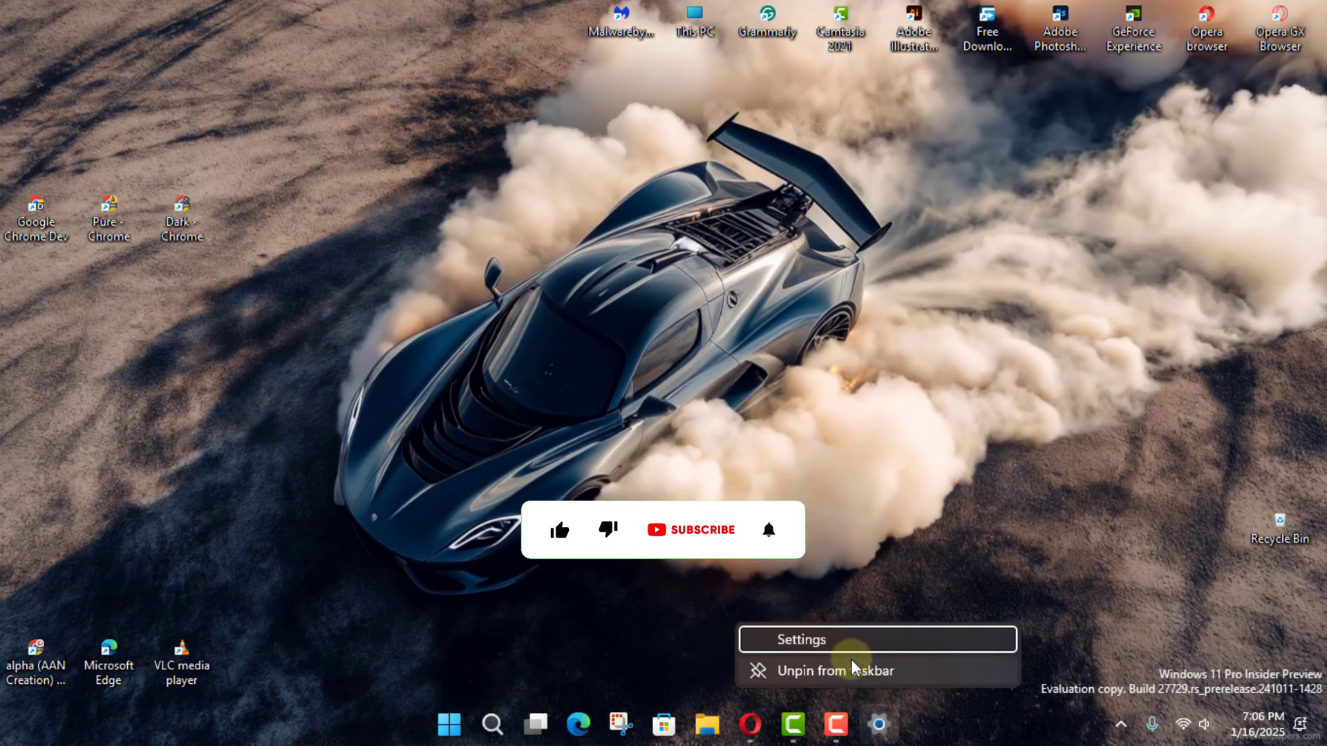